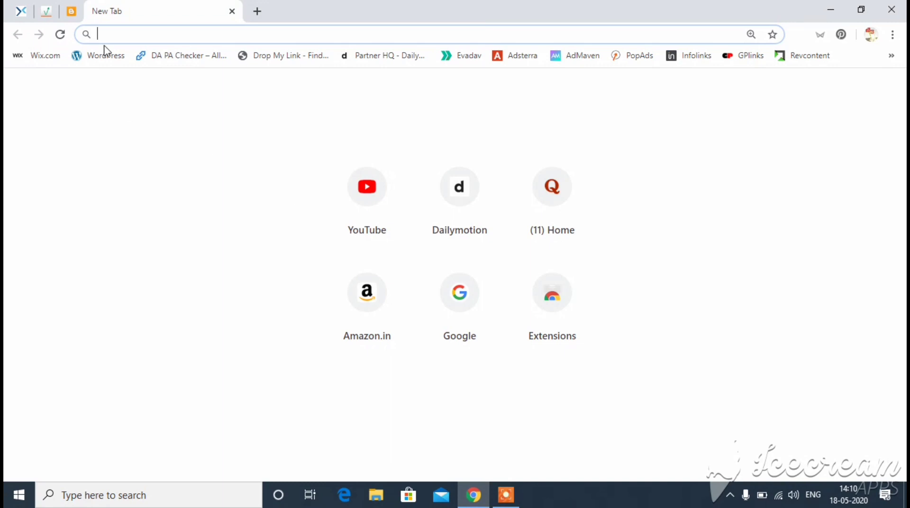
Search the web for "google contact form"
type("Googl")
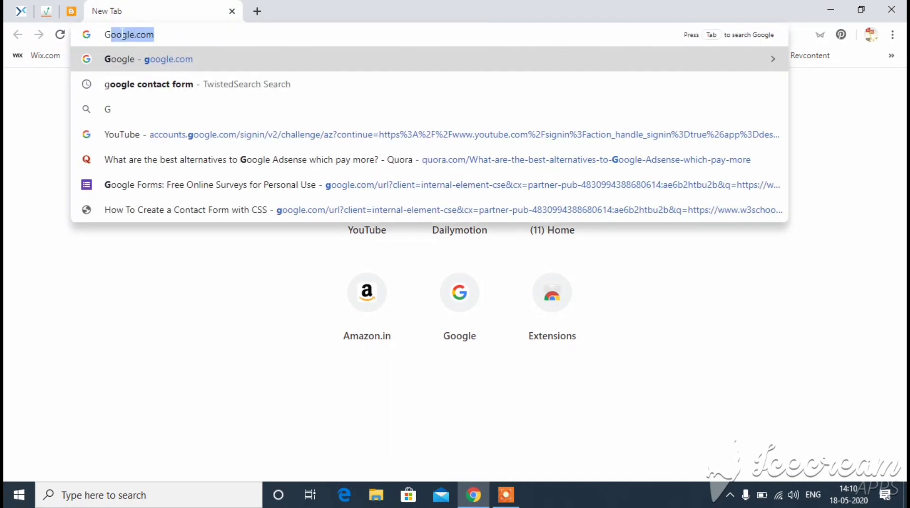
type("e")
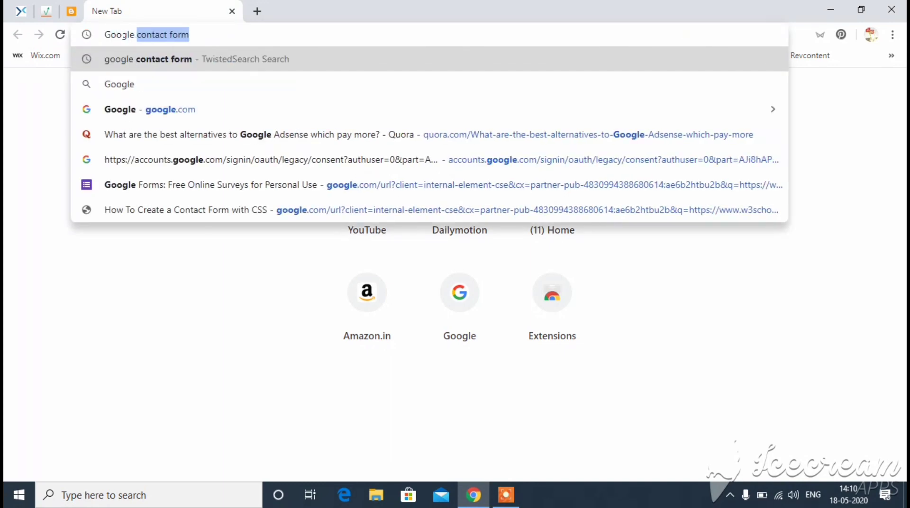
key("Return")
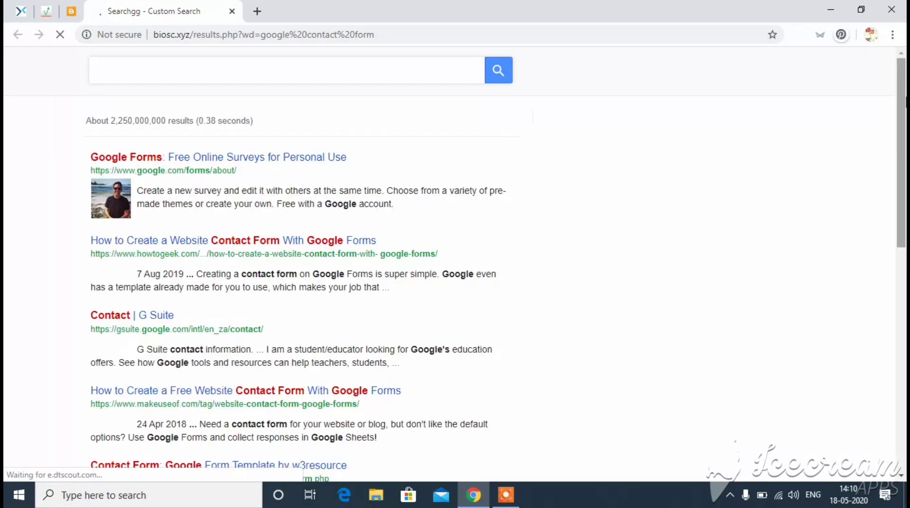
scroll(904, 117, "down", 6)
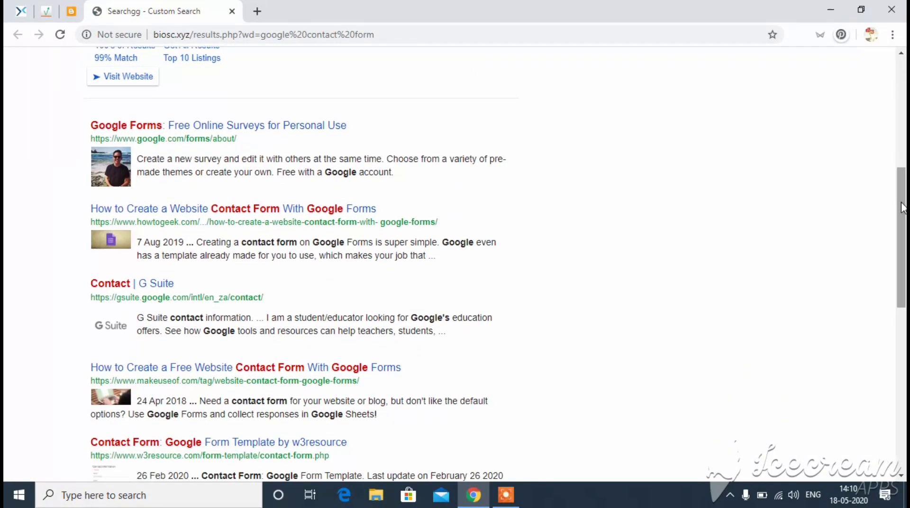
Open the "Google Forms: Free Online Surveys for Personal Use" search result and close the search results page
left_click_drag(91, 125, 261, 147)
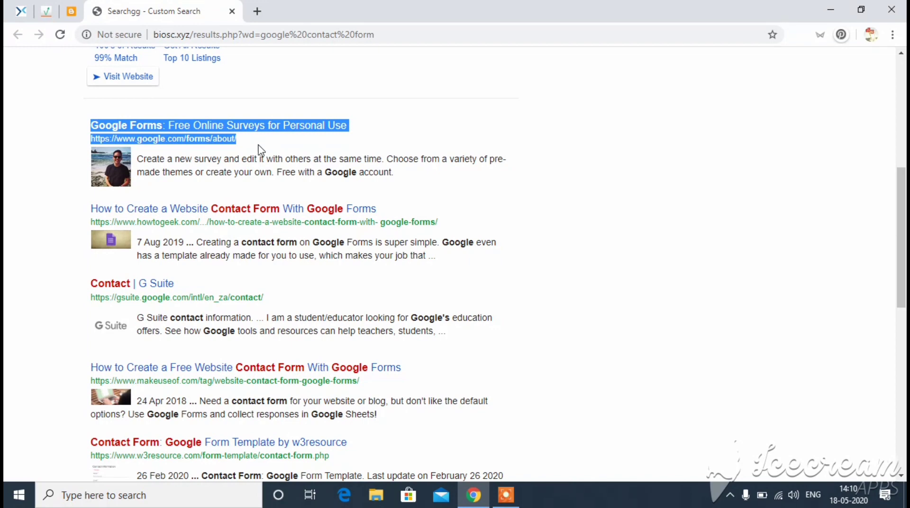
left_click_drag(261, 150, 454, 181)
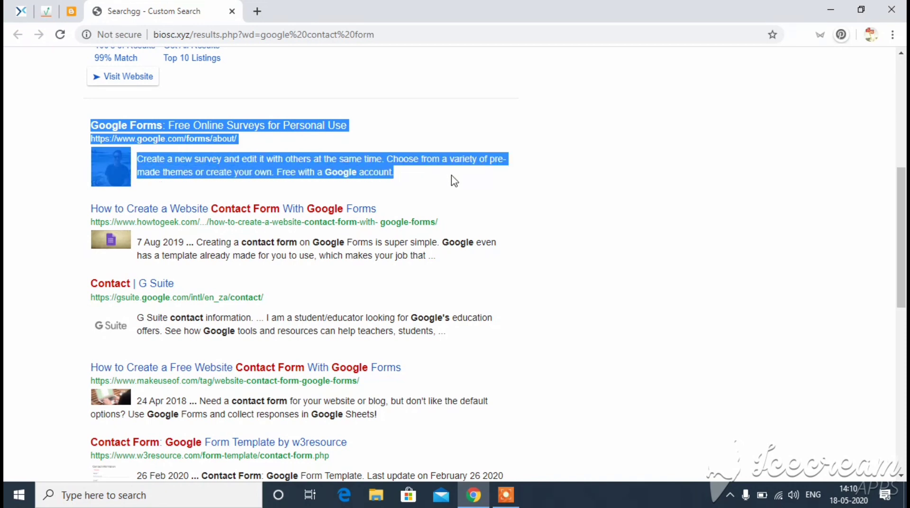
left_click(452, 179)
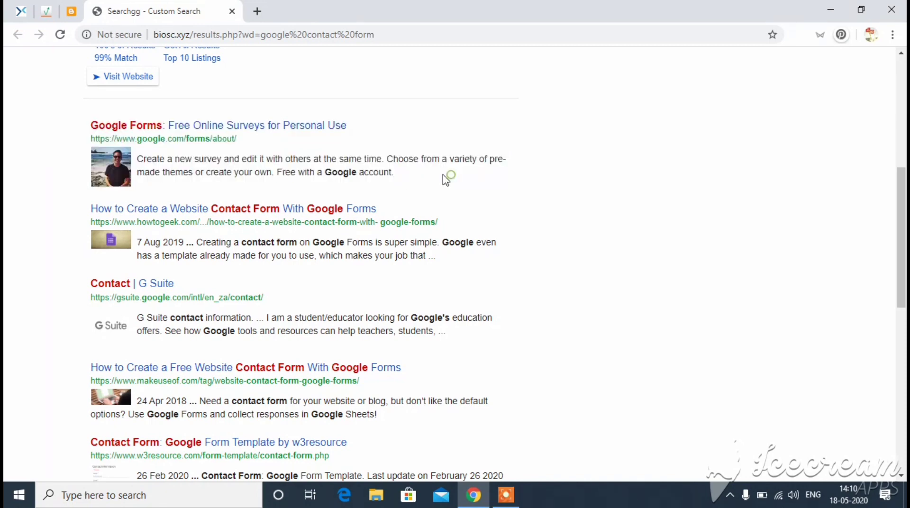
left_click(222, 137)
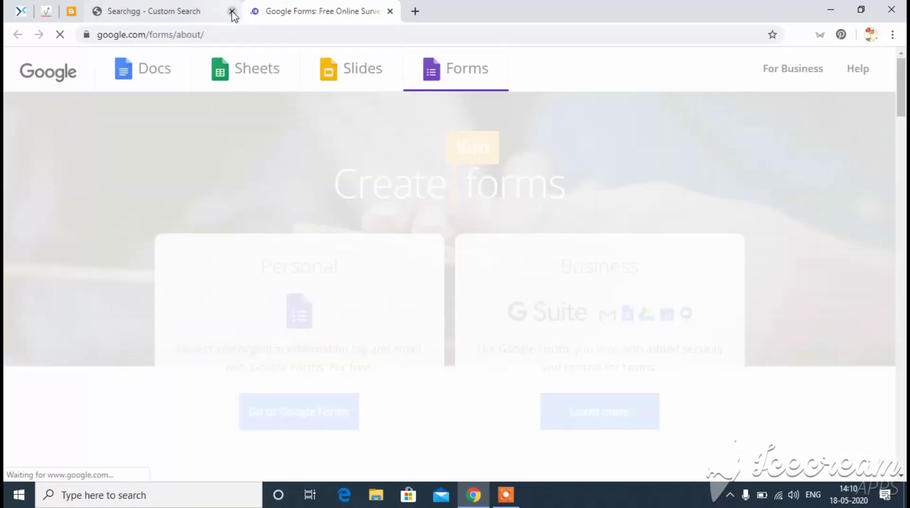
left_click(232, 13)
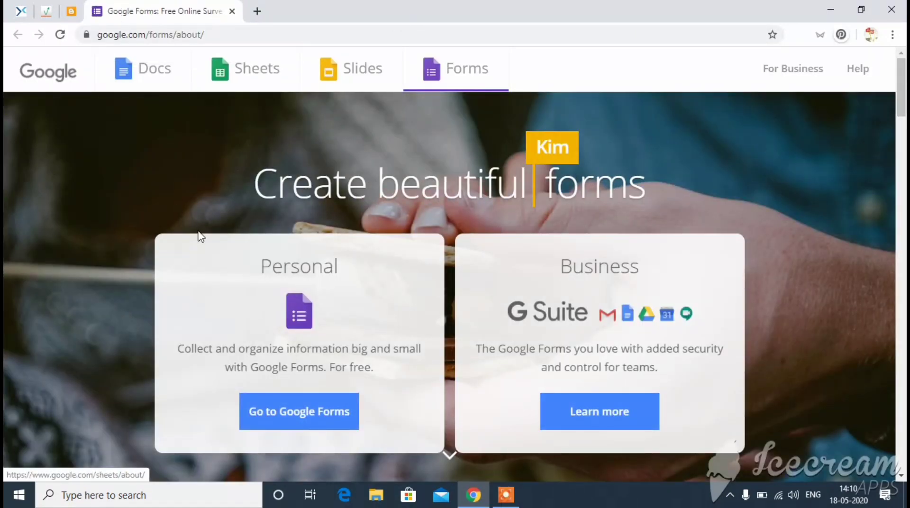
Go to the personal version of Google Forms, create a blank form and dismiss the form creation tip
left_click(309, 416)
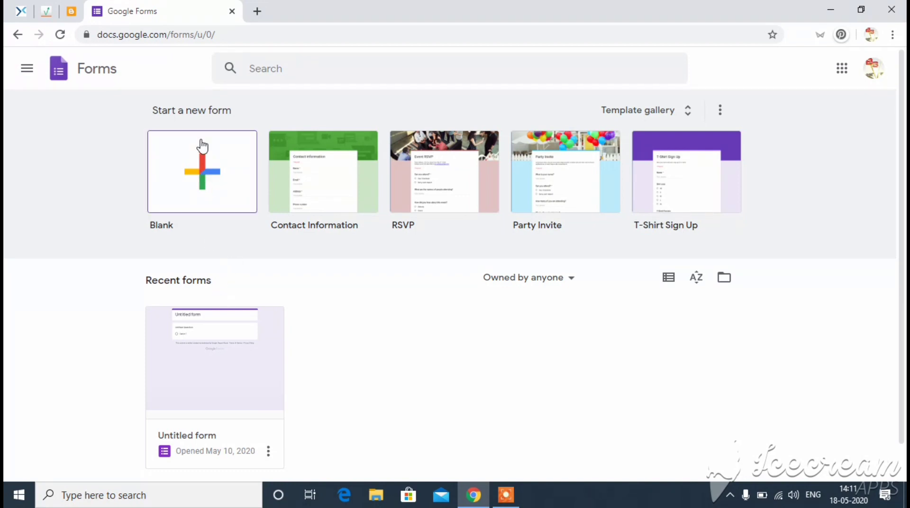
left_click(221, 199)
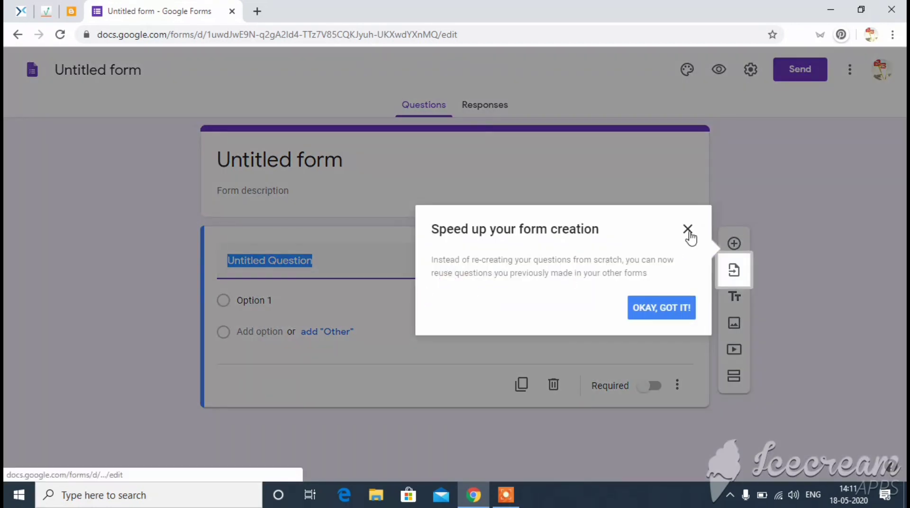
left_click(688, 231)
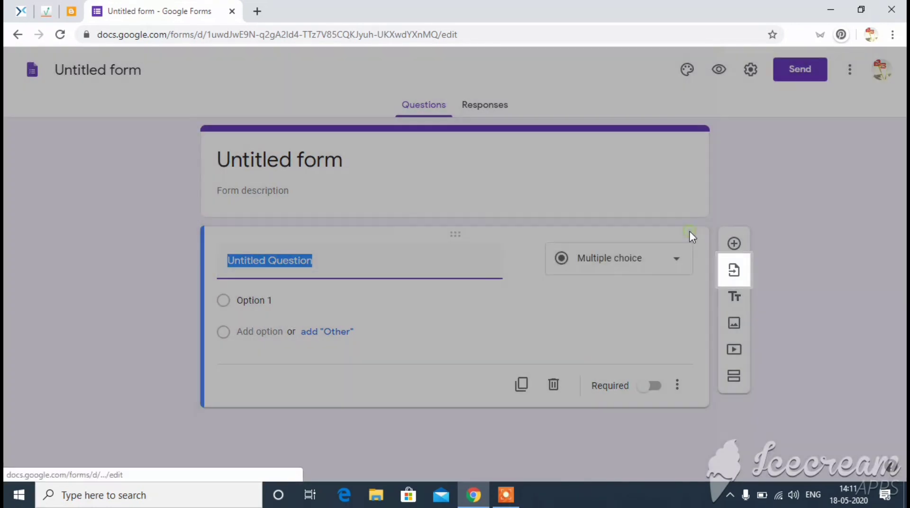
Replace the first question's placeholder title with "Name" and set its answer type to Short answer
left_click(390, 272)
key("BackSpace")
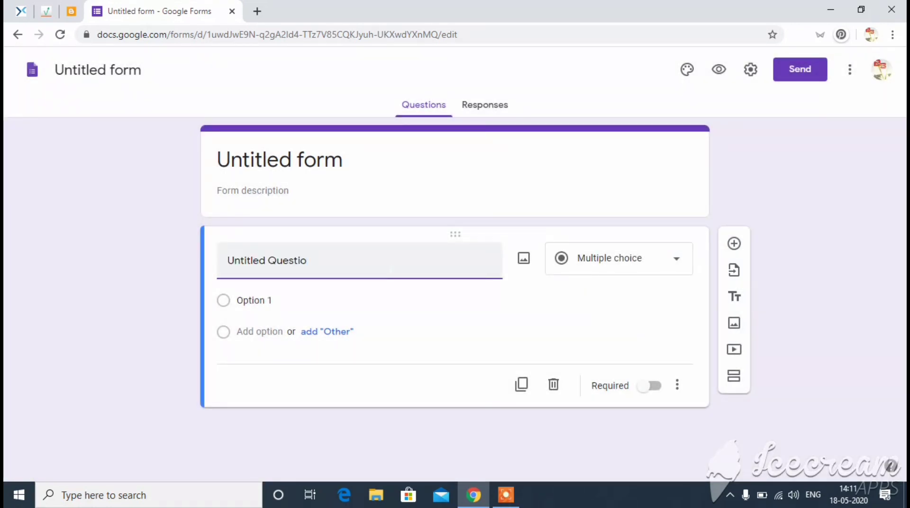
key("BackSpace")
key("BackSpace")
key("BackSpace")
key("BackSpace")
key("BackSpace")
key("BackSpace")
key("BackSpace")
key("BackSpace")
key("BackSpace")
key("BackSpace")
key("BackSpace")
key("BackSpace")
key("BackSpace")
key("BackSpace")
key("BackSpace")
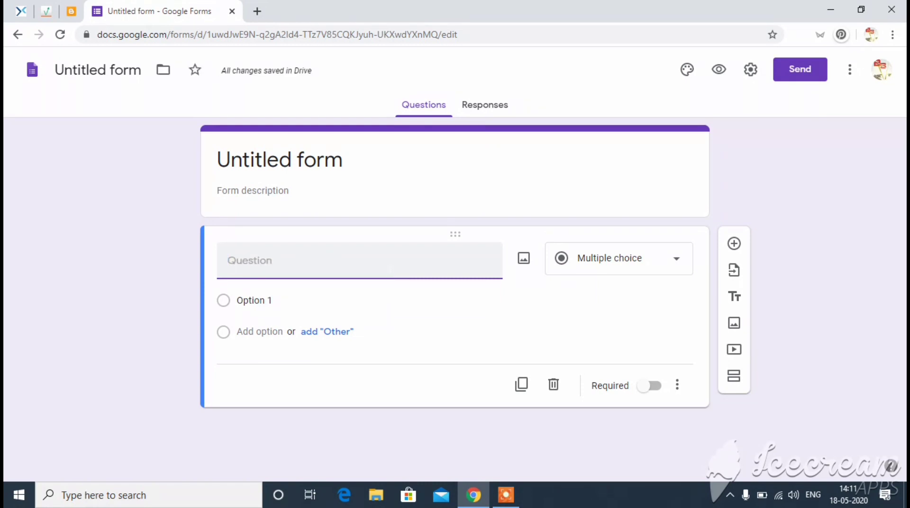
type("Name")
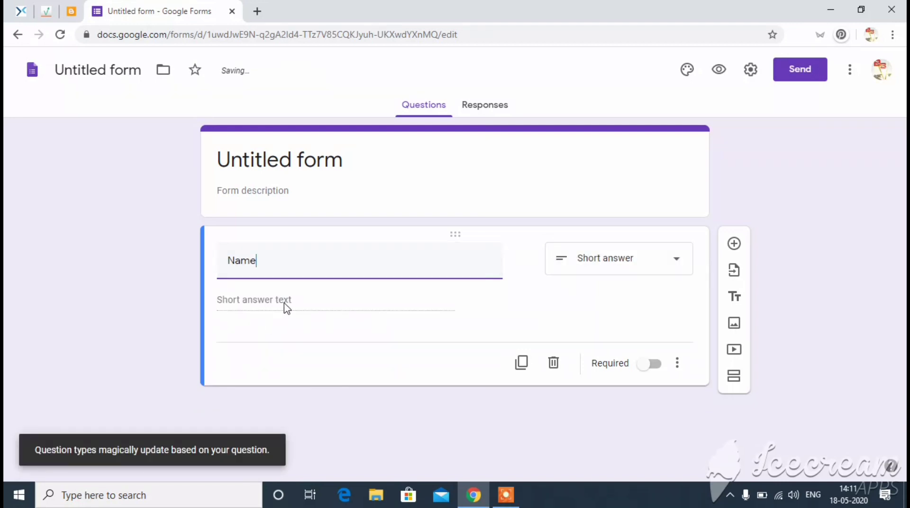
left_click(605, 266)
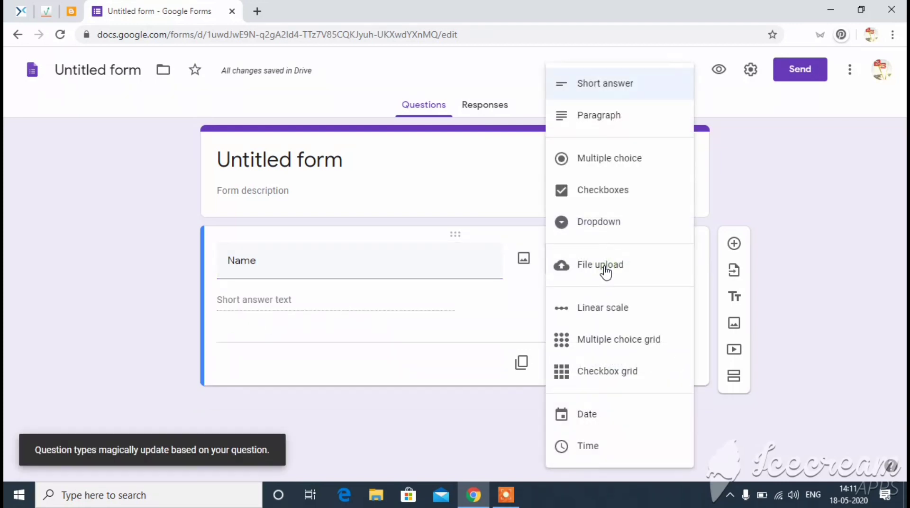
left_click(624, 84)
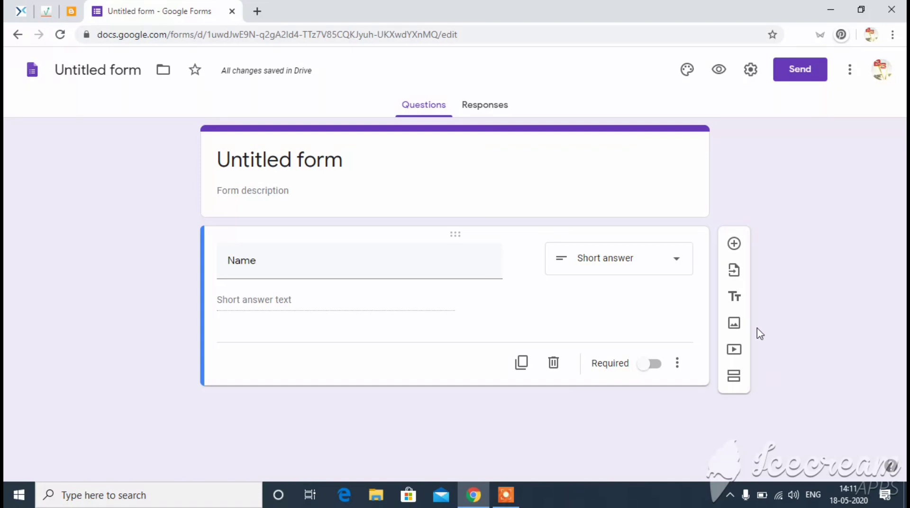
Add a second question below the Name question and make the Name question required
left_click(734, 246)
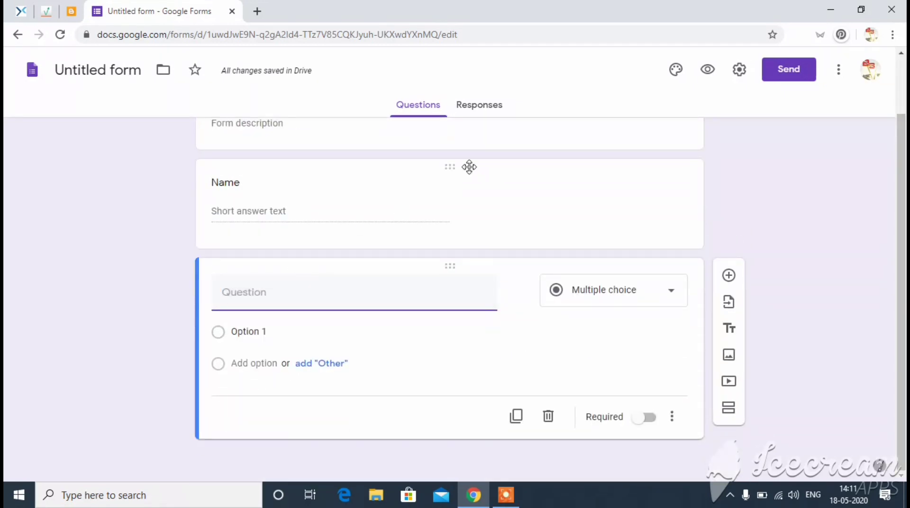
left_click(452, 172)
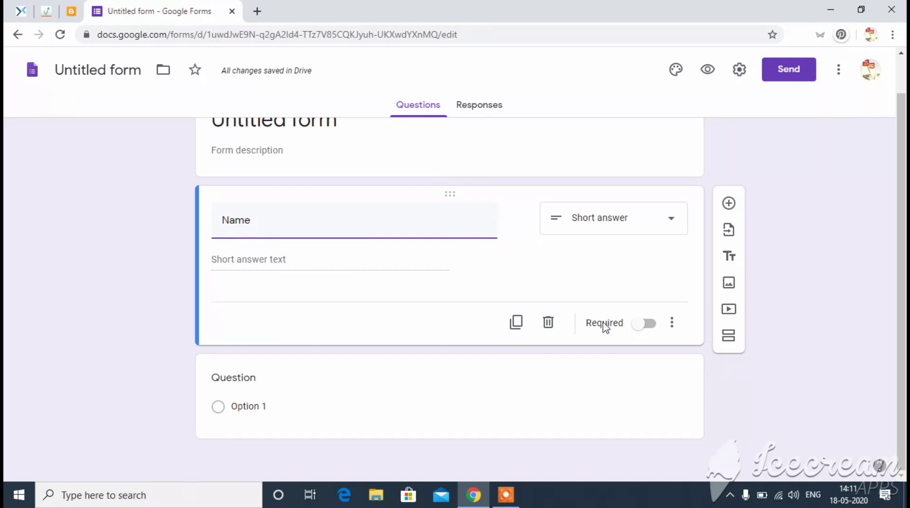
left_click(649, 326)
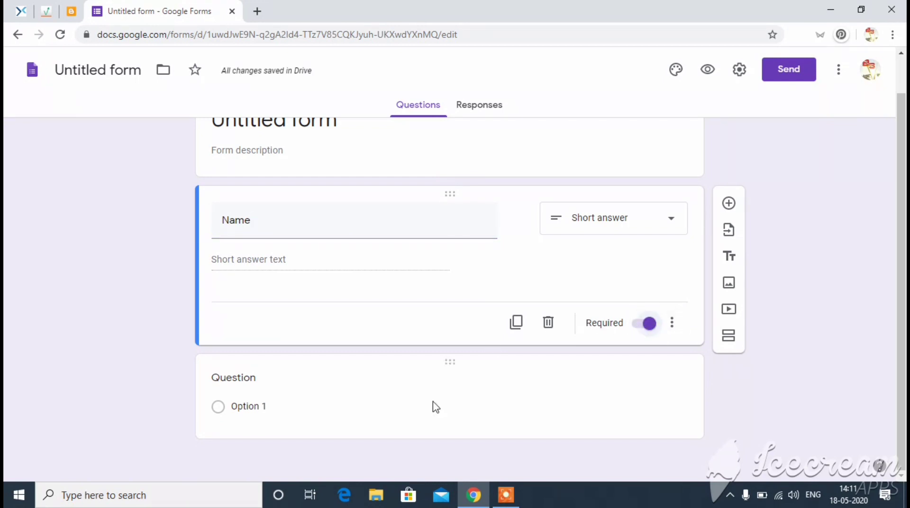
Title the second question "E-mail or Instragram I.D :" and make it required
left_click(415, 384)
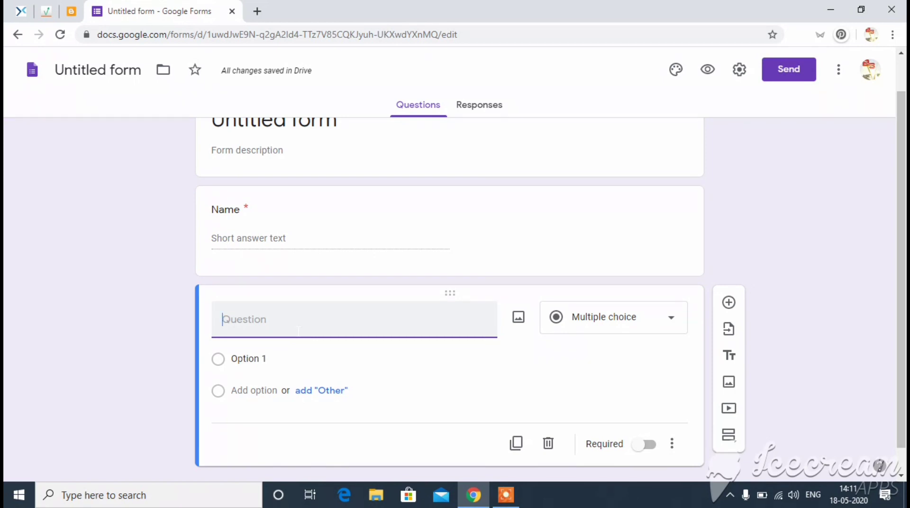
type("E-")
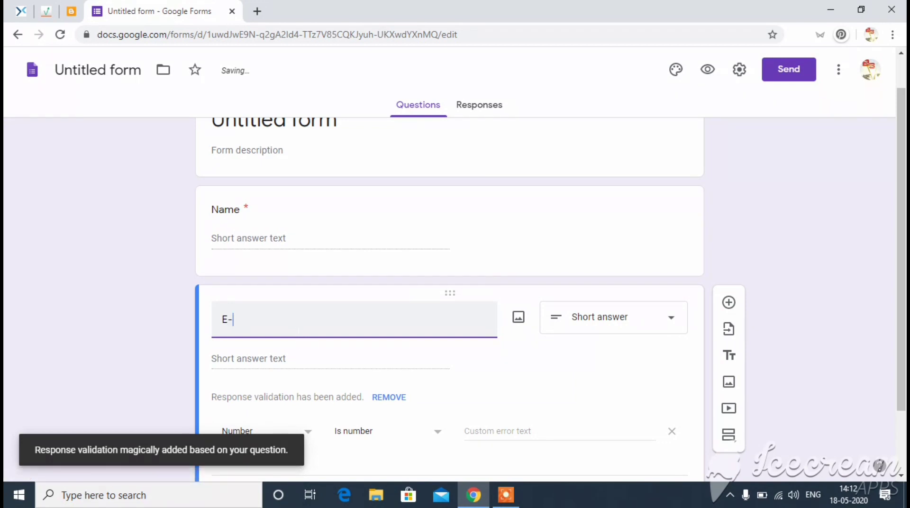
type(" mail or Instragram I.D :")
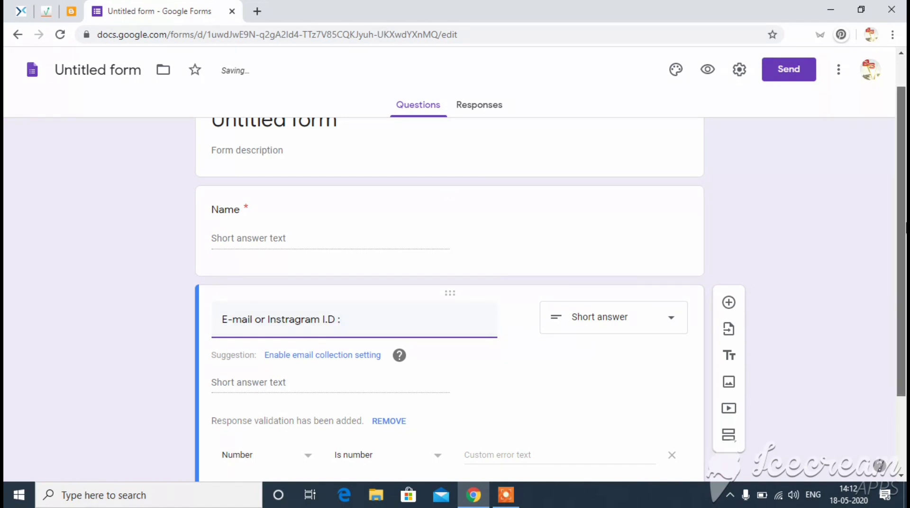
scroll(298, 331, "down", 2)
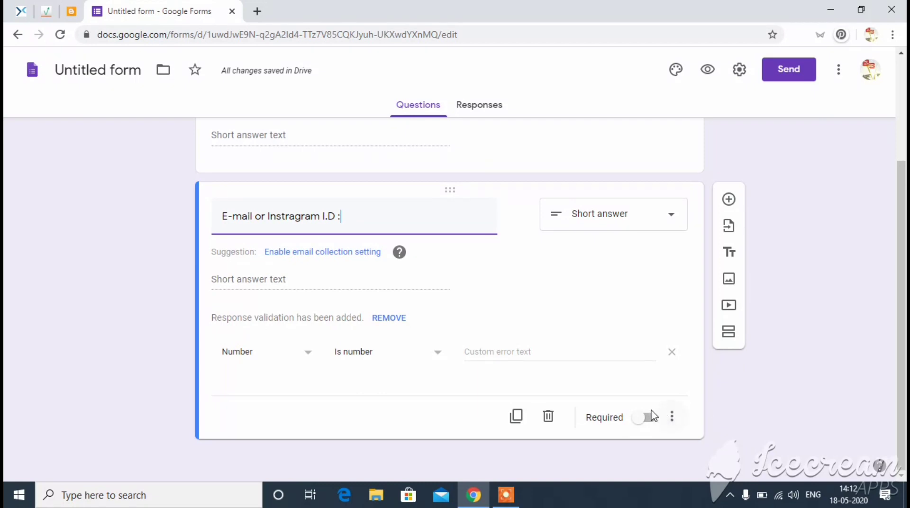
left_click(648, 418)
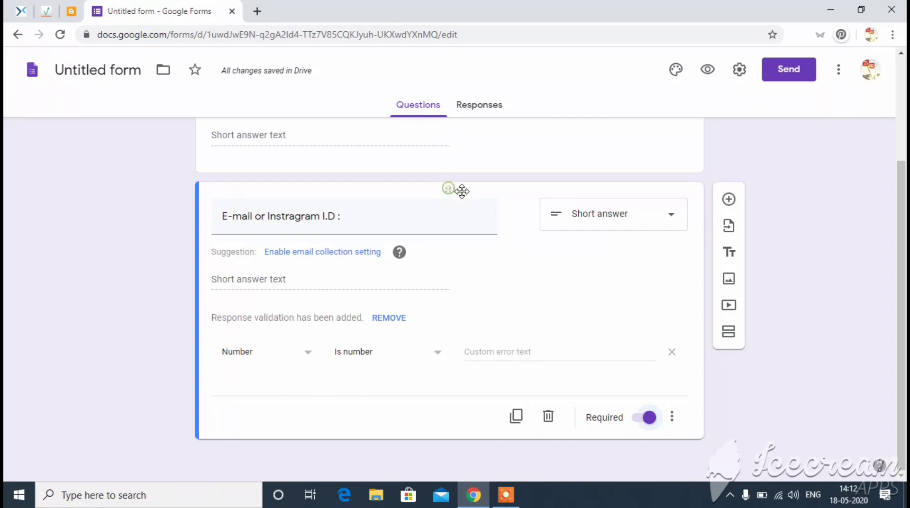
Add a third question titled "Your Problem or Message" with the Paragraph answer type
left_click(734, 202)
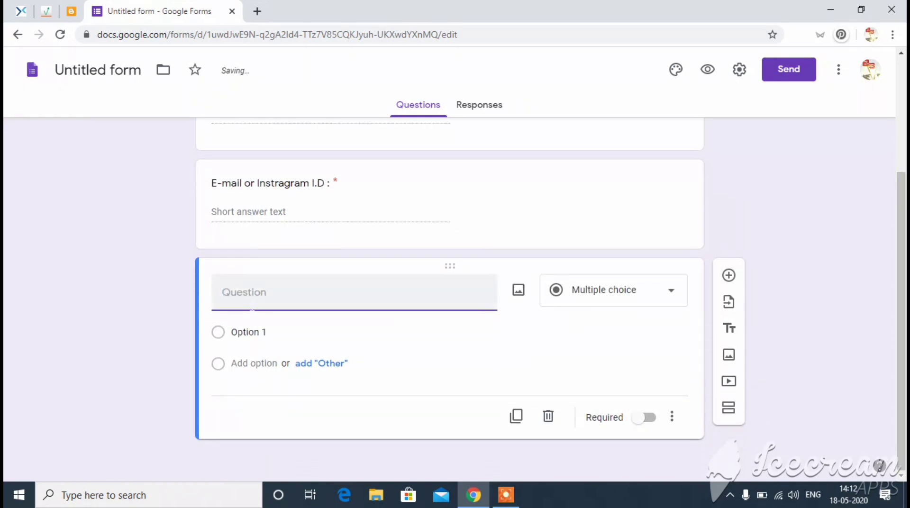
type("Your Hobbl")
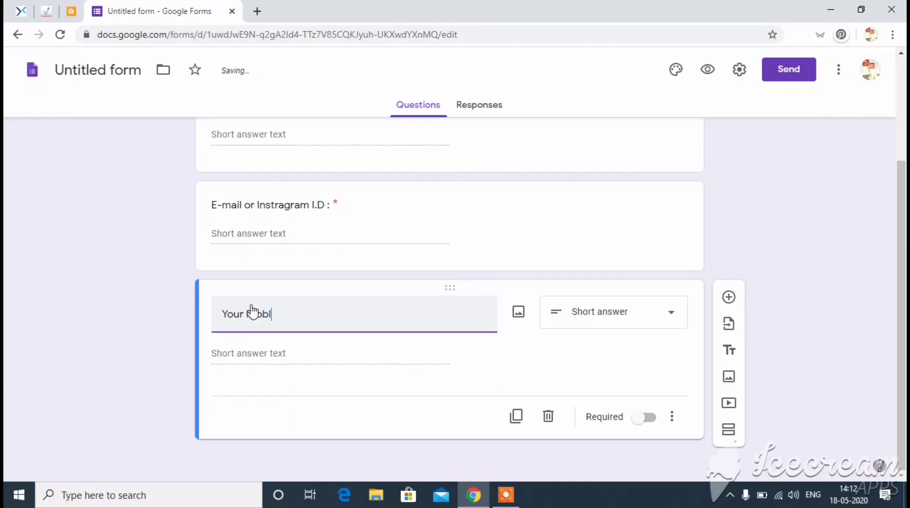
type("e")
type(" or Message")
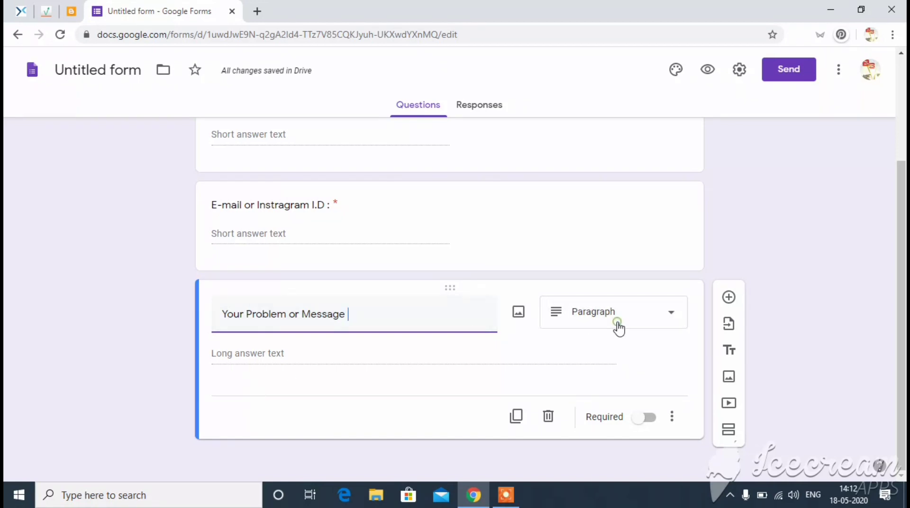
left_click(616, 322)
left_click(632, 97)
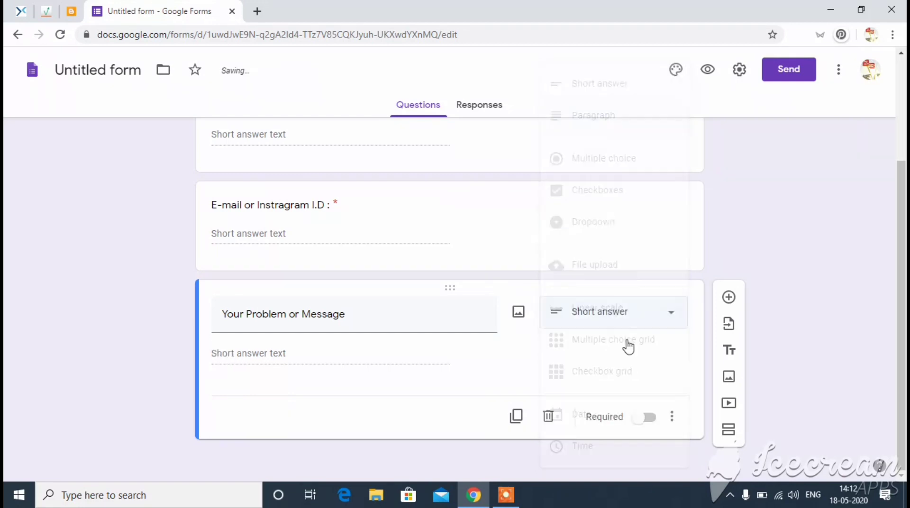
left_click(627, 323)
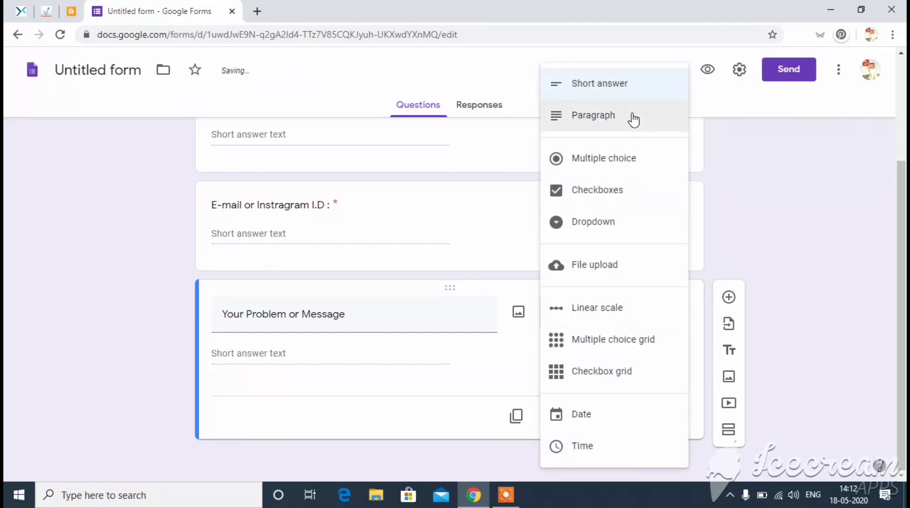
left_click(632, 116)
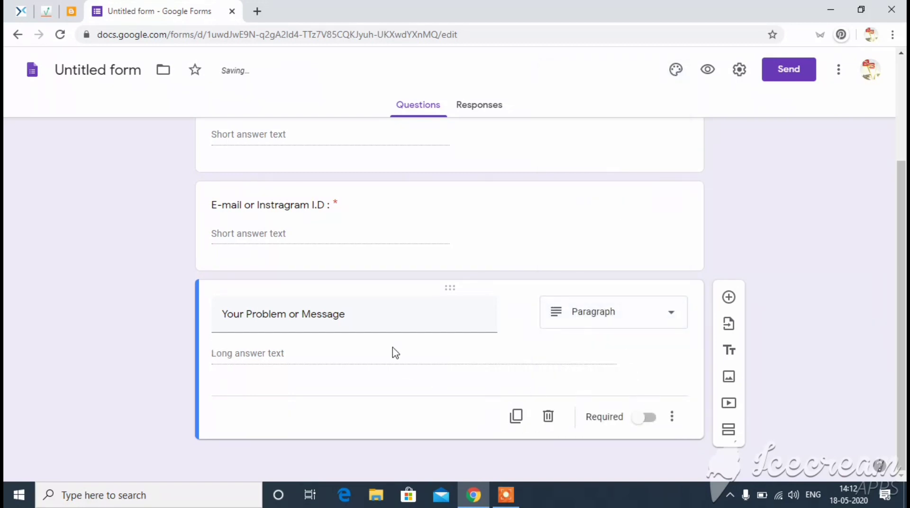
Retitle the third question as "Message { Fully Explained } in 50 words" and make it required
triple_click(391, 315)
key("BackSpace")
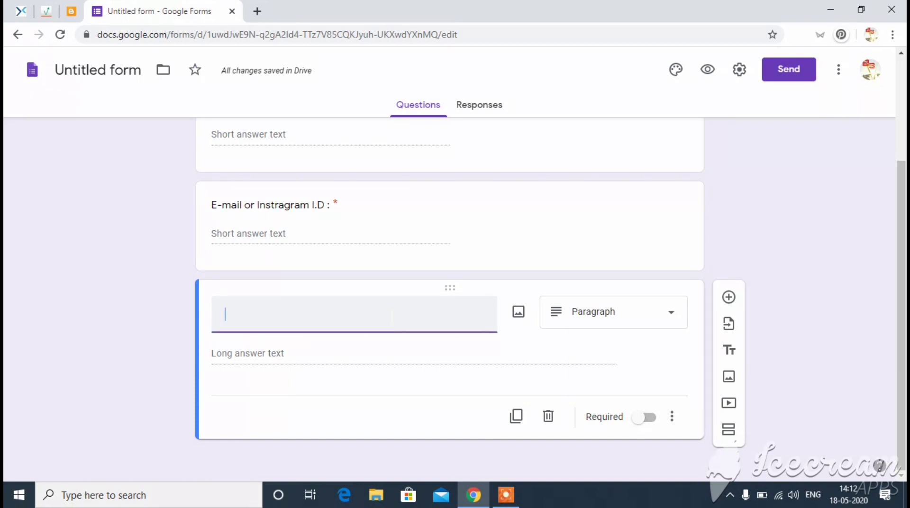
type("Message { Fully Ex")
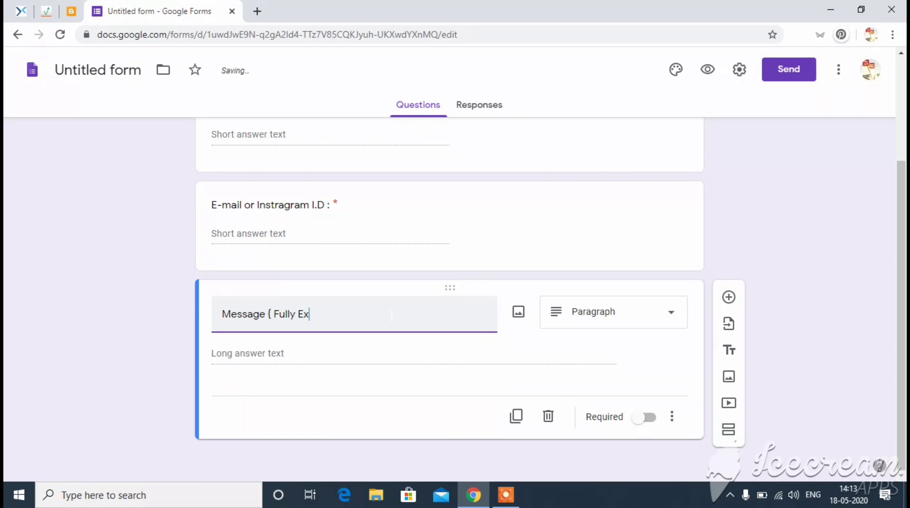
type("ed } in 50 words")
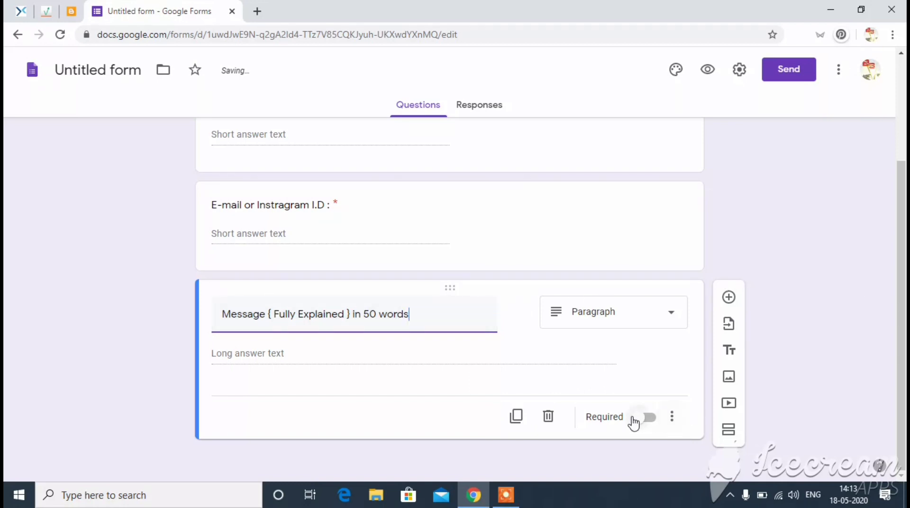
left_click(664, 416)
left_click(650, 424)
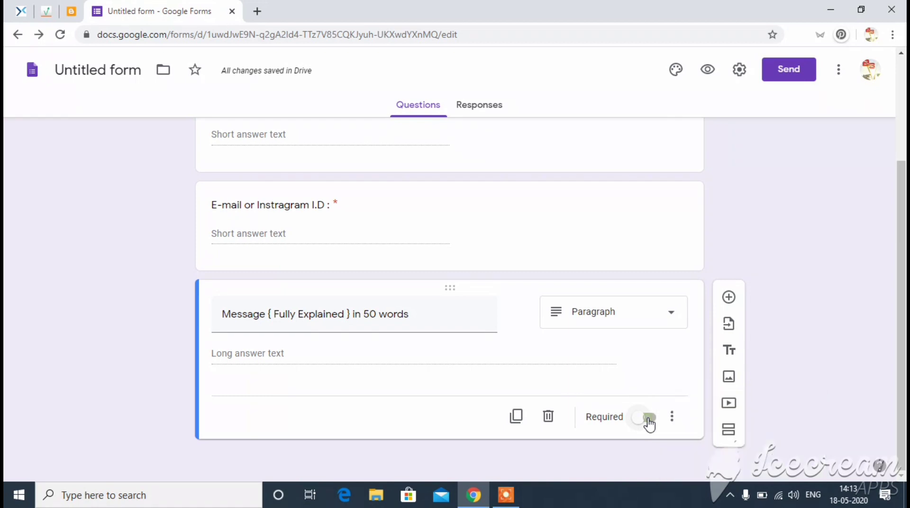
Make the "Message { Fully Explained } in 50 words" question required
left_click(650, 424)
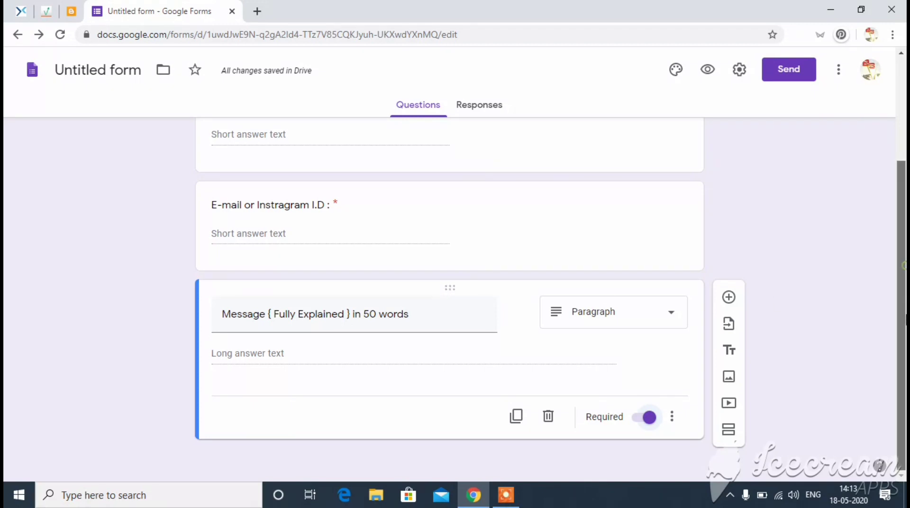
left_click_drag(905, 311, 905, 260)
scroll(905, 192, "down", 3)
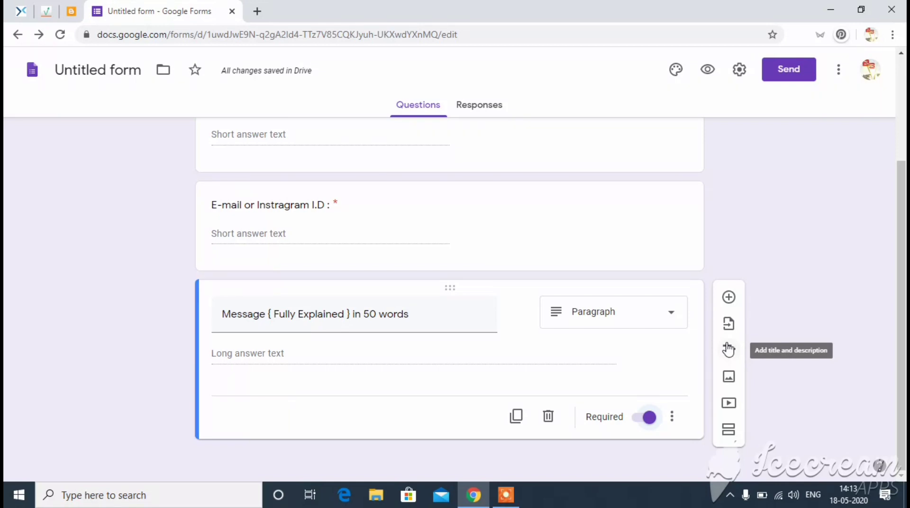
left_click(730, 378)
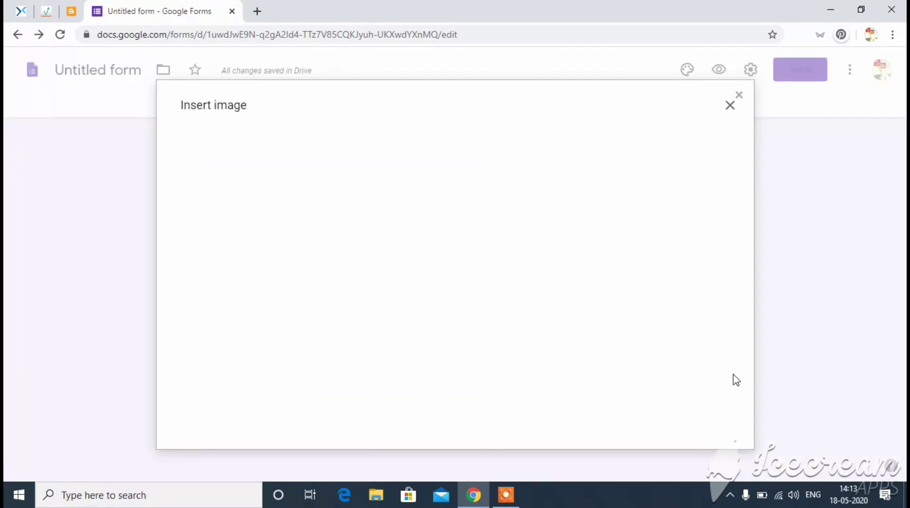
left_click(730, 106)
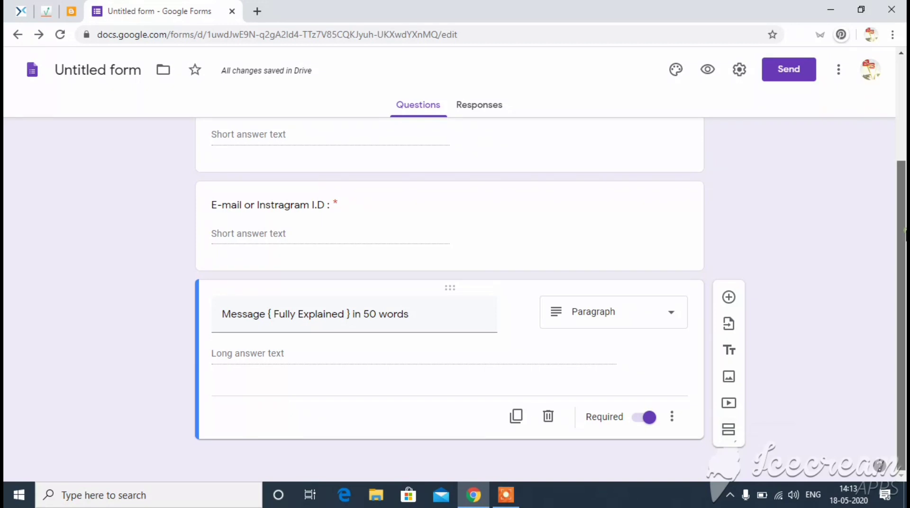
scroll(904, 232, "up", 3)
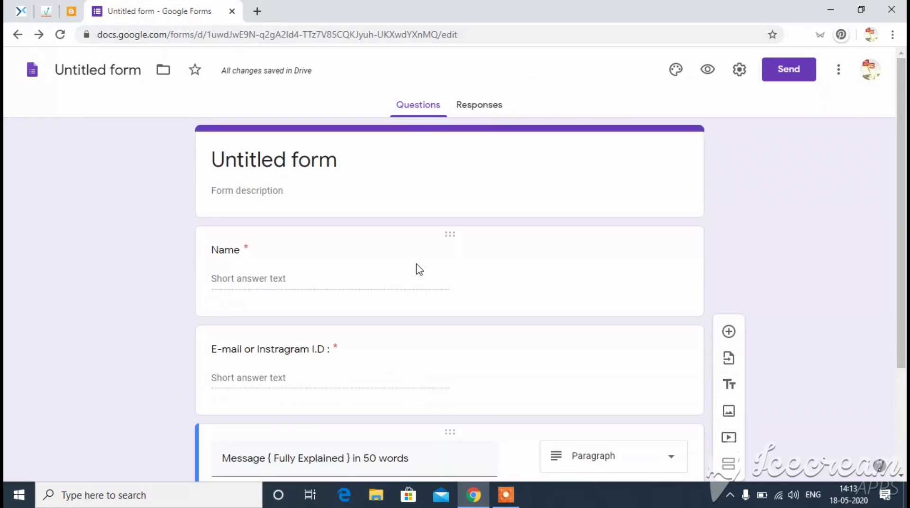
Stop the form from accepting responses, and turn response acceptance back on
left_click(472, 110)
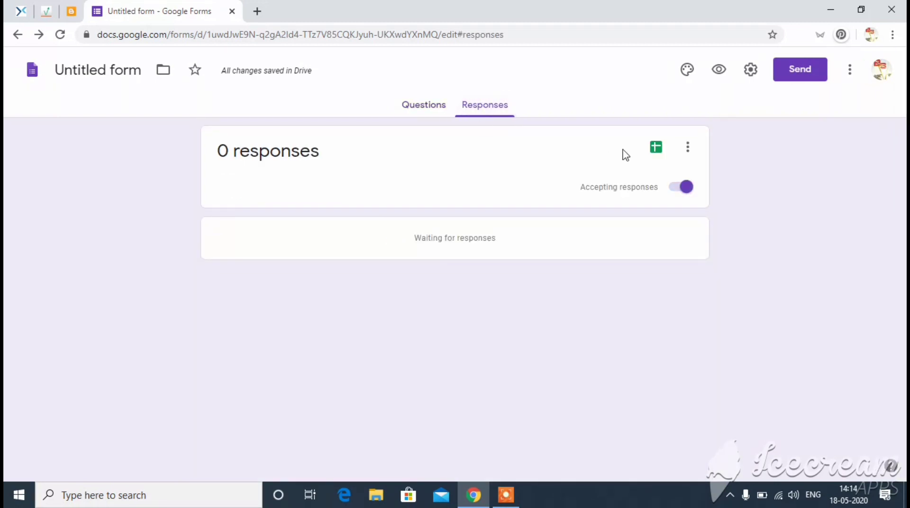
left_click(683, 186)
left_click(665, 187)
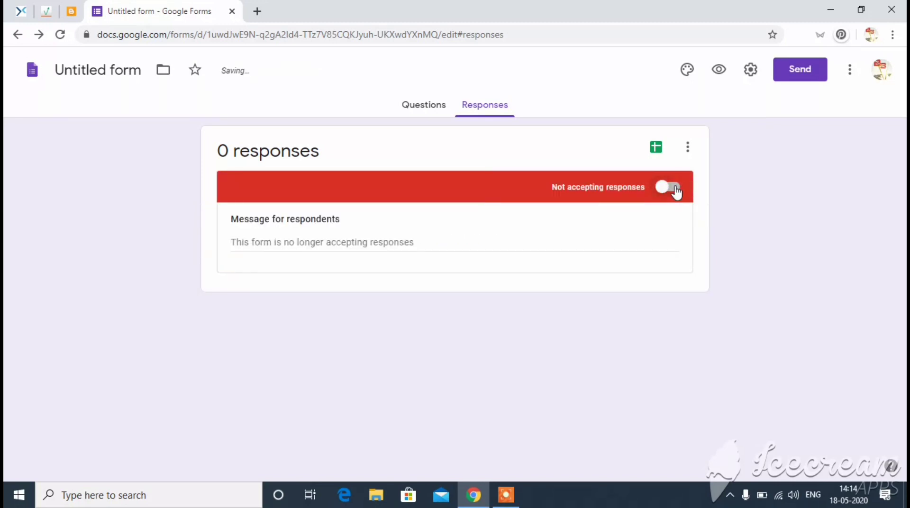
Return to the form's questions and change the form title to "To Contact me"
left_click(419, 105)
scroll(617, 189, "down", 1)
scroll(617, 189, "up", 1)
left_click(314, 187)
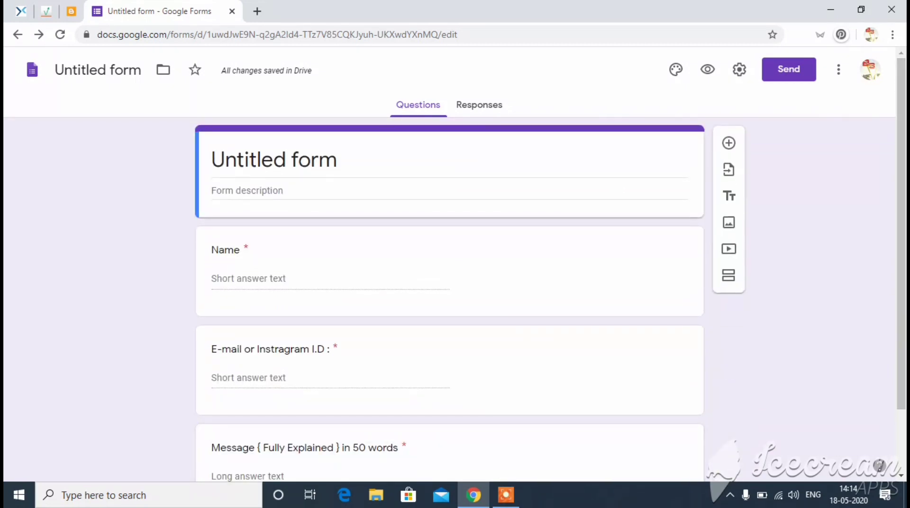
triple_click(362, 158)
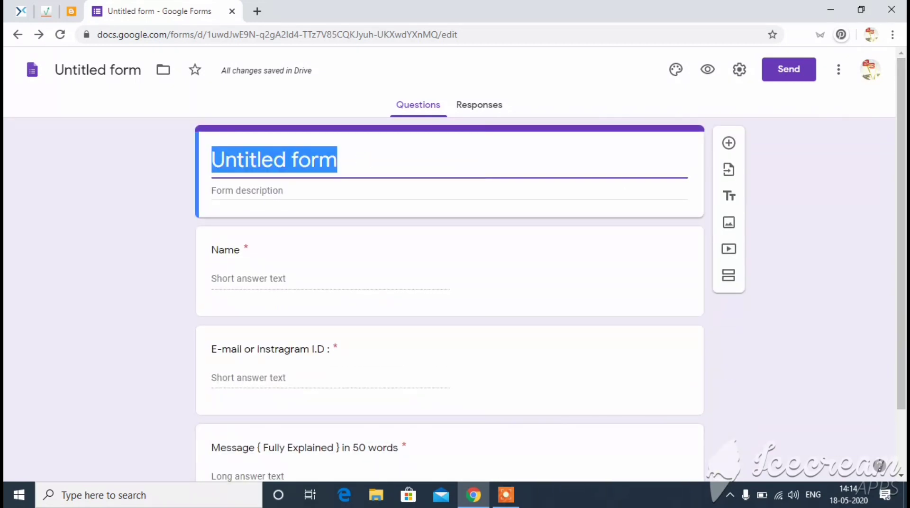
key("BackSpace")
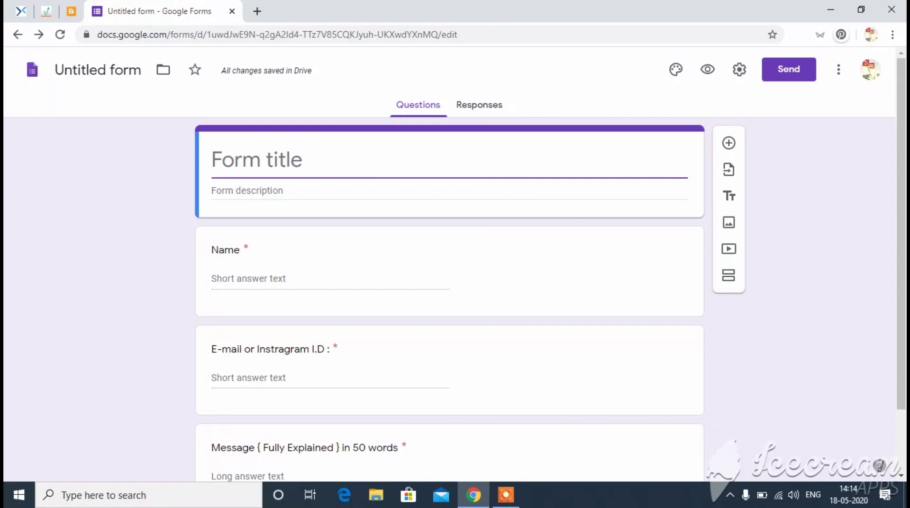
type("To C")
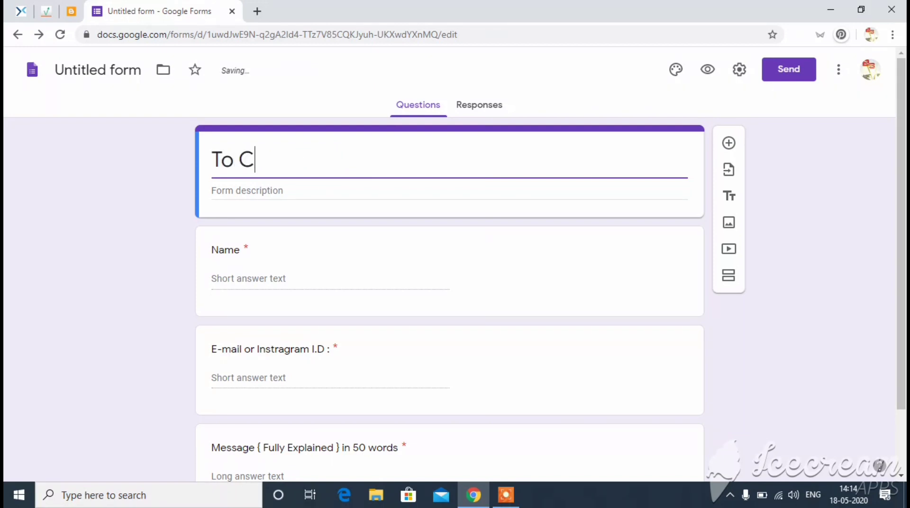
type("ontact ")
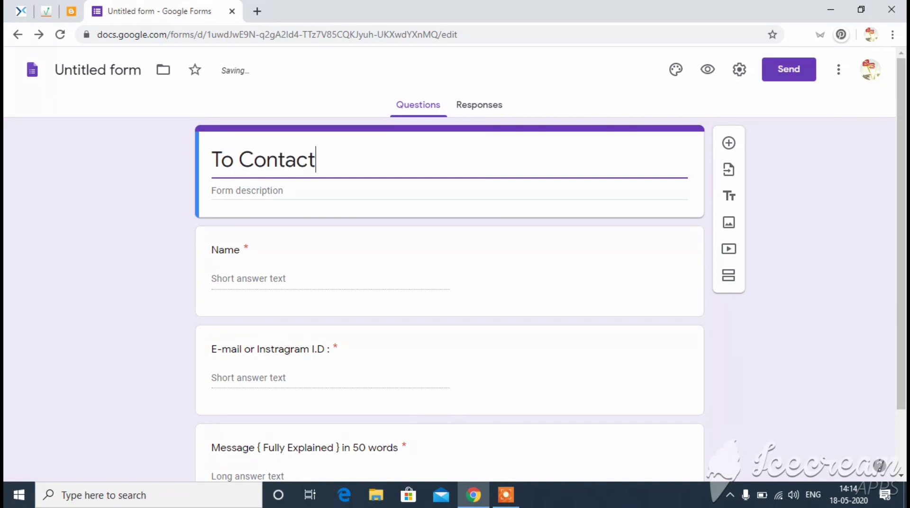
type("me")
Enter "pkctechyt.blogspot.com" as the form description
left_click(330, 183)
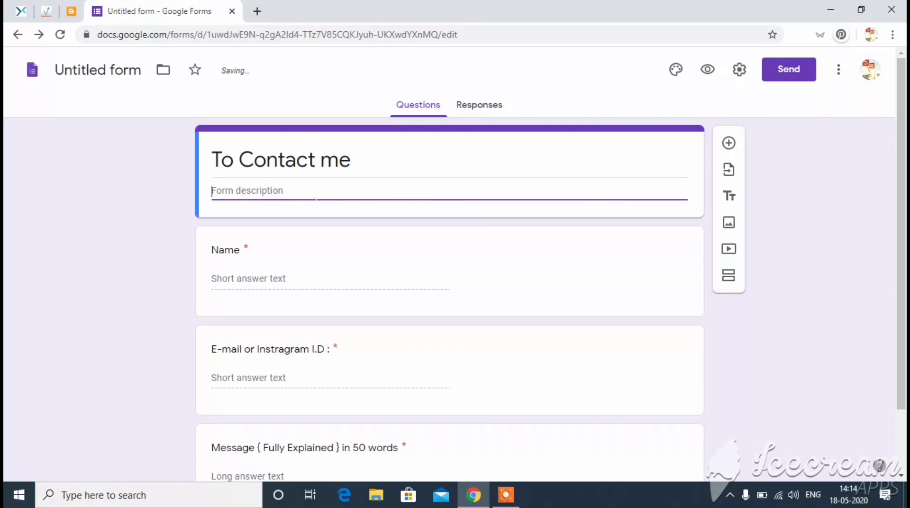
type("pkctechyt.")
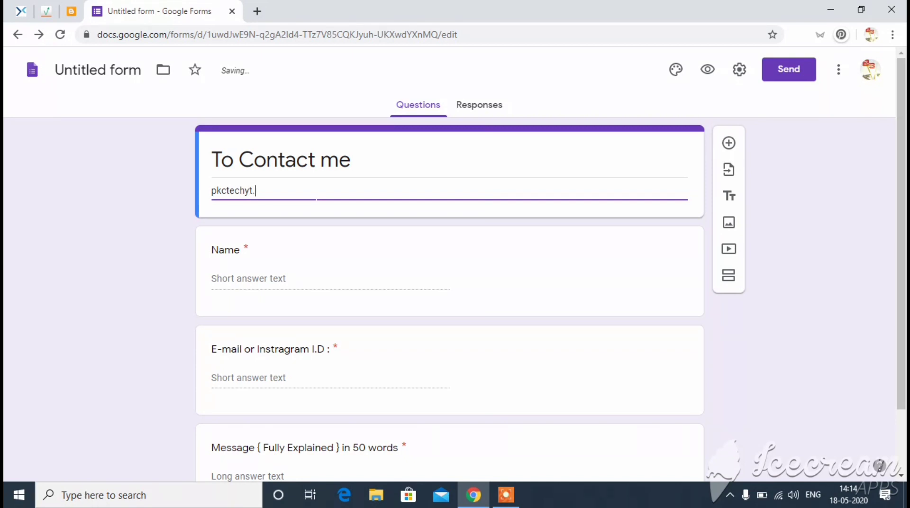
type("spot.com")
left_click(212, 192)
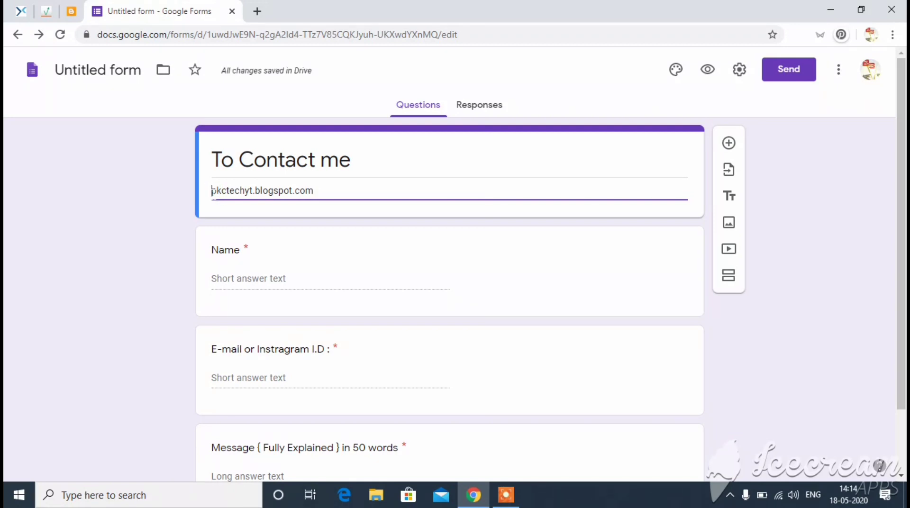
type("h")
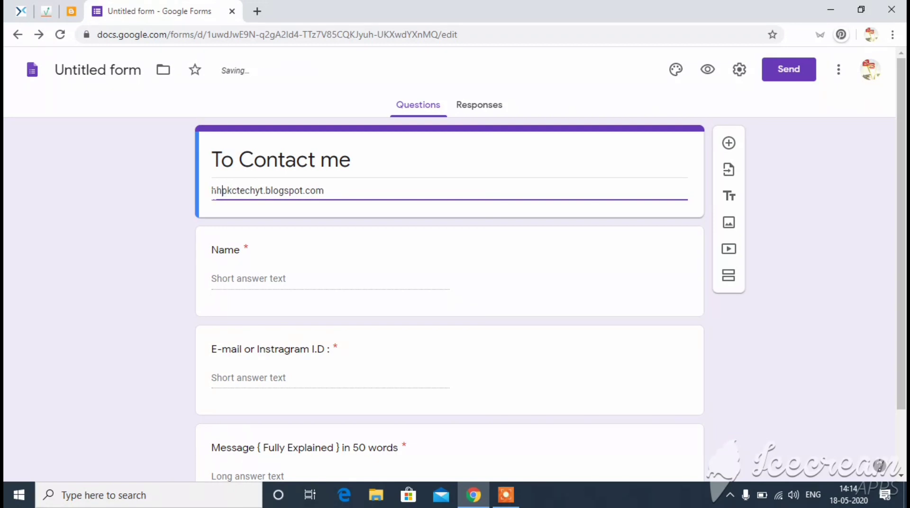
key("BackSpace")
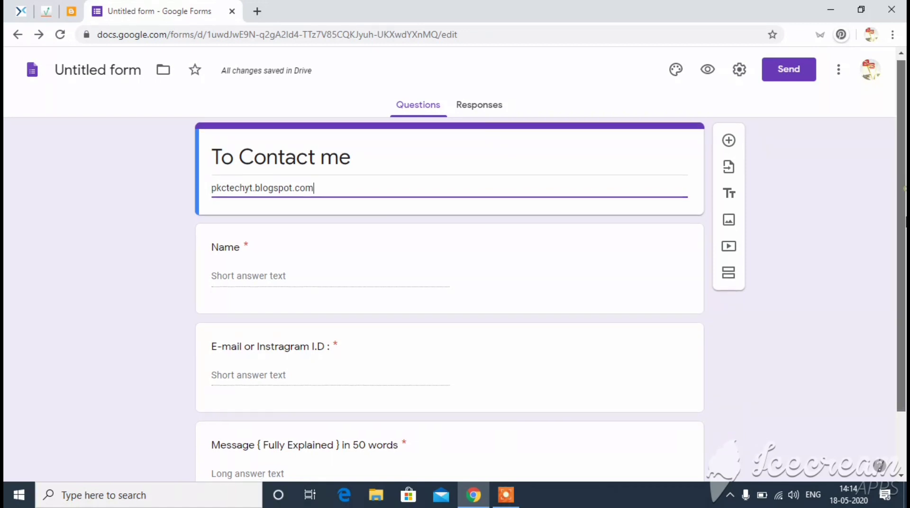
Open the theme options to view the form's header, color and font style choices
left_click(677, 71)
left_click(677, 72)
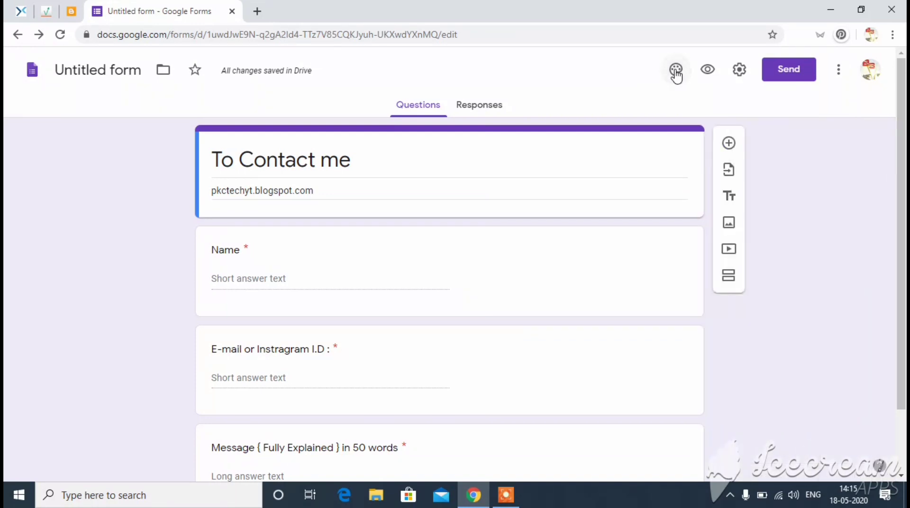
left_click(676, 71)
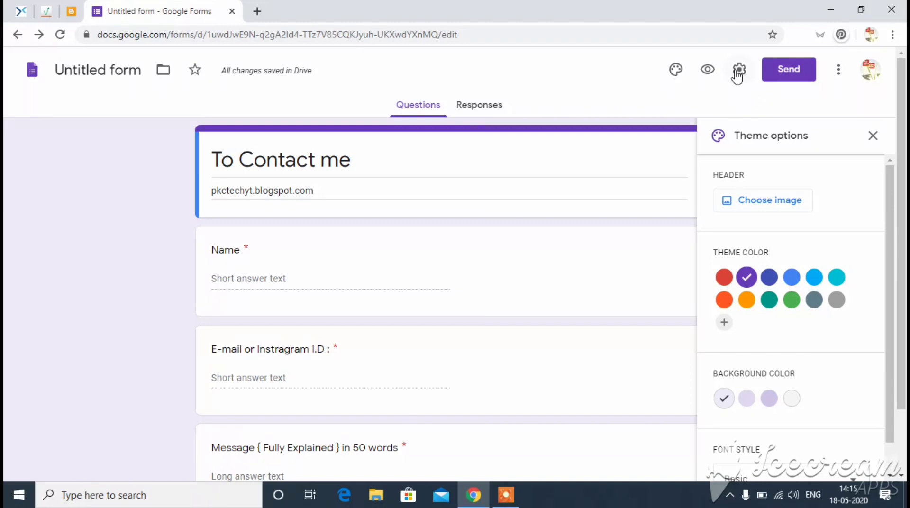
Open the form's sending options, look at the link and embed variants, and select the shareable link
left_click(782, 76)
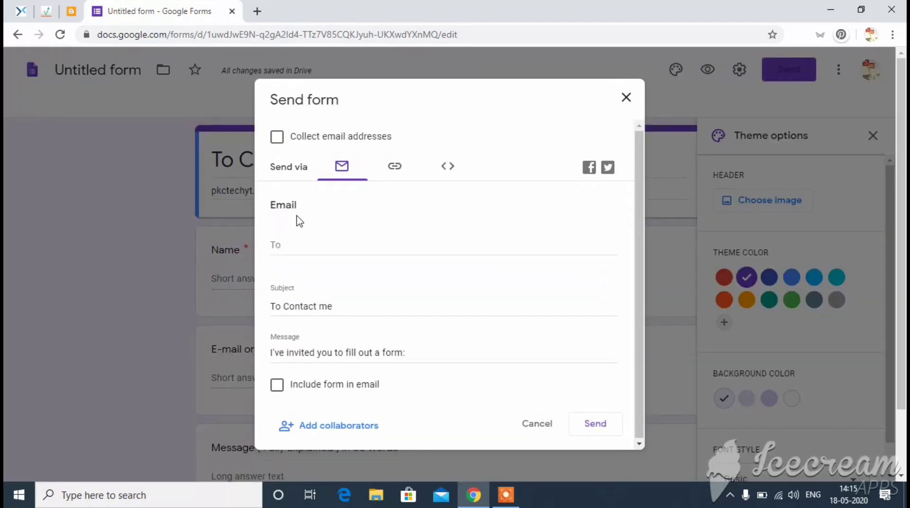
left_click(389, 172)
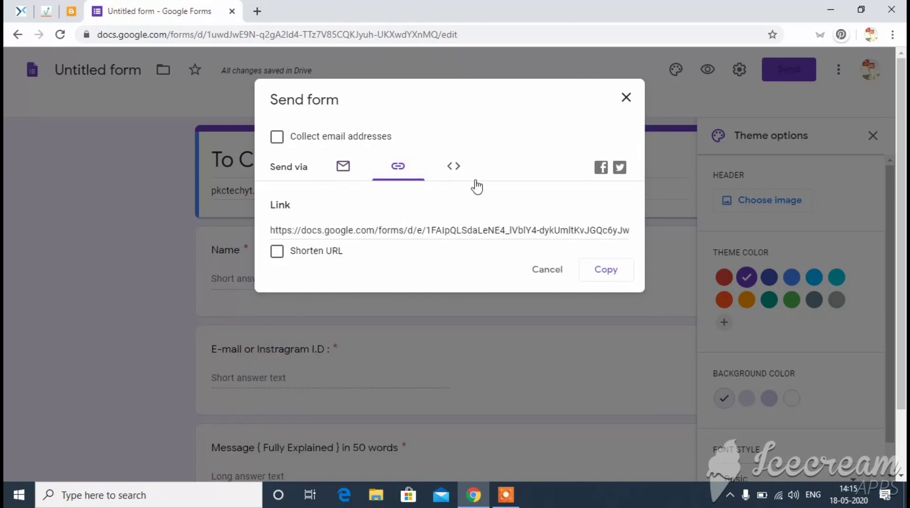
left_click(463, 171)
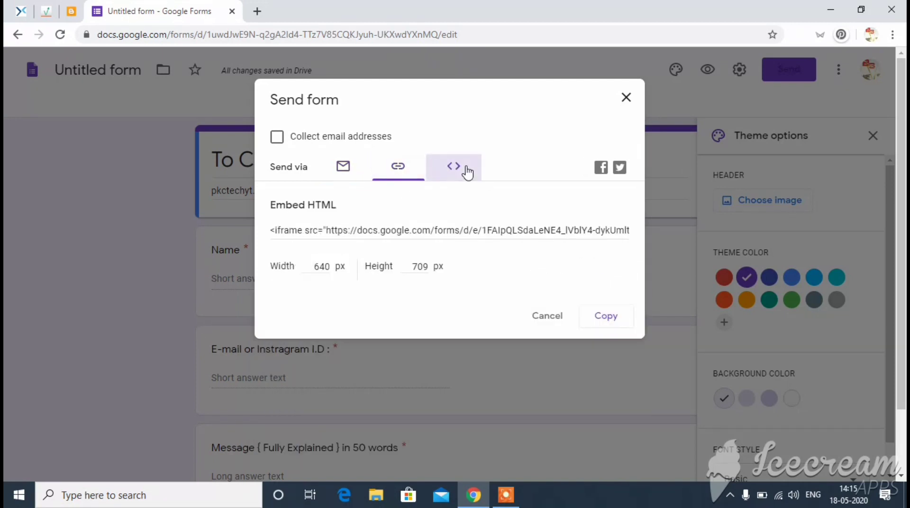
left_click(398, 167)
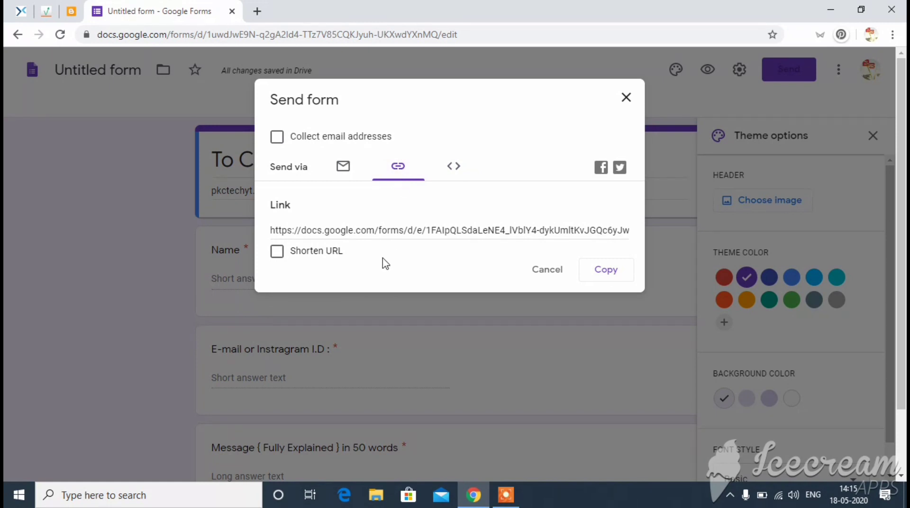
left_click_drag(273, 230, 352, 224)
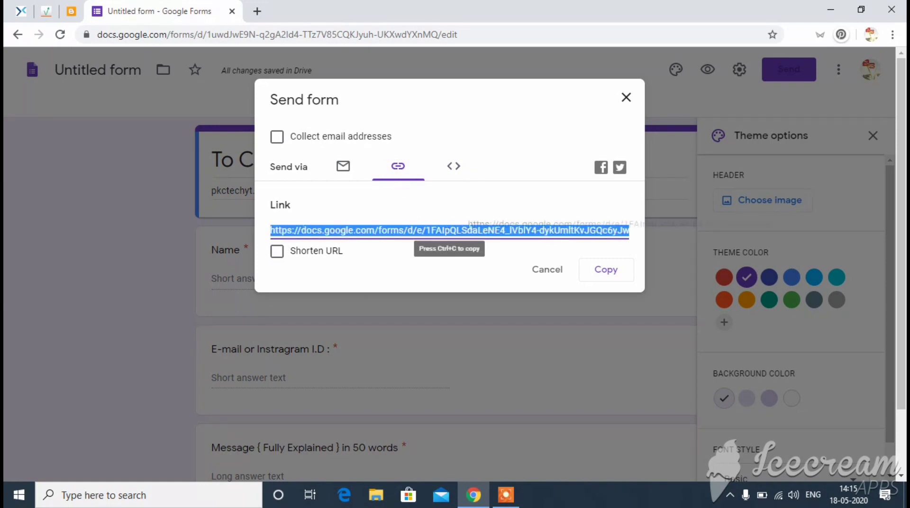
Compare the embed code with the link once more and select the form's full Embed HTML code
left_click(453, 167)
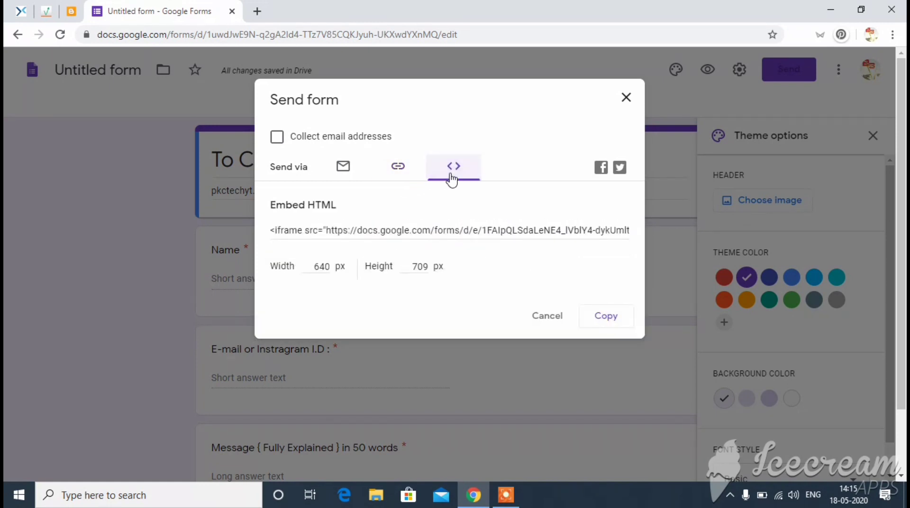
left_click(399, 180)
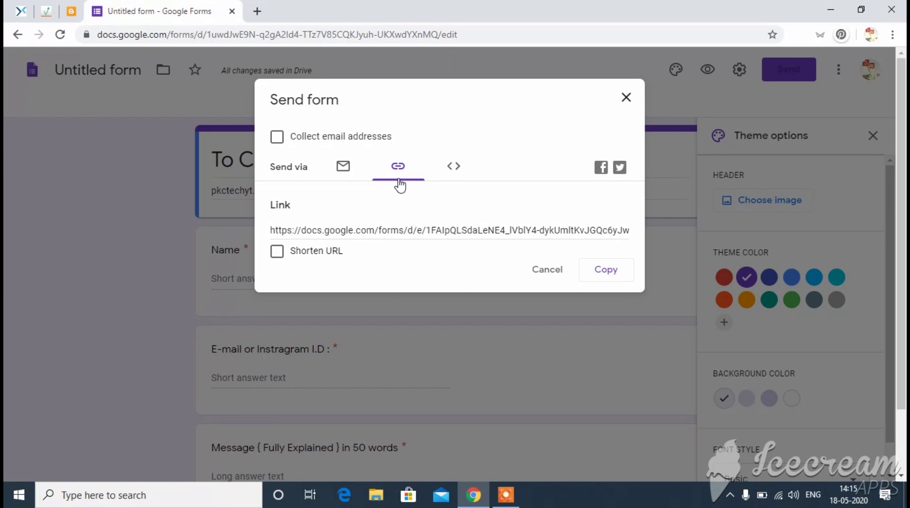
left_click(456, 181)
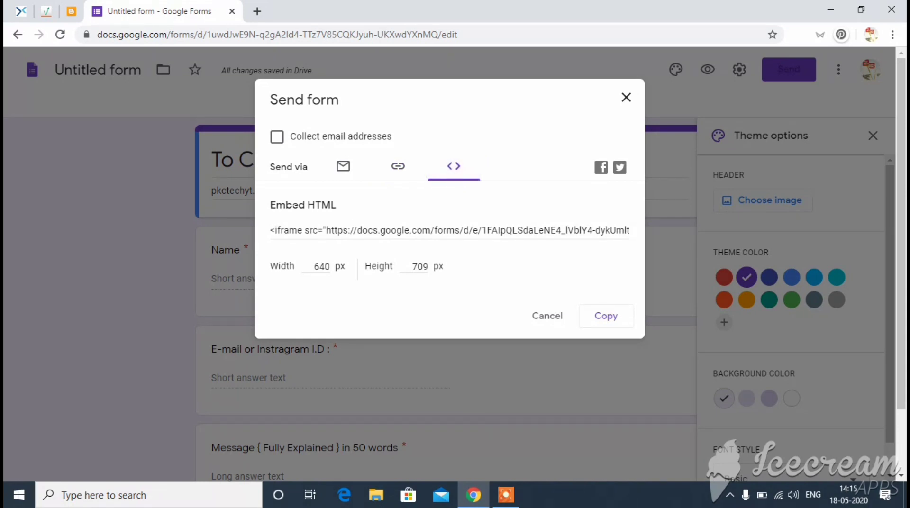
left_click(409, 232)
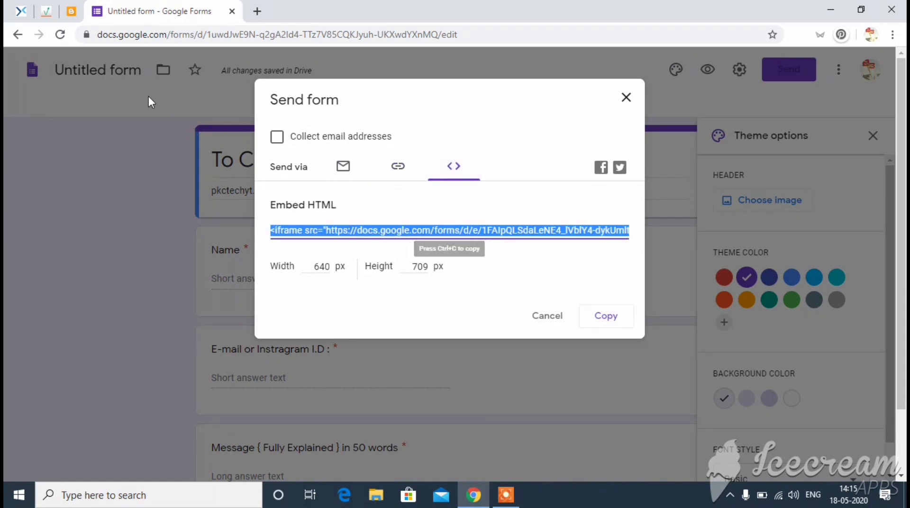
Switch to Blogger and open the page "Fill this Contact form to Chat Personaly" for editing
left_click(74, 12)
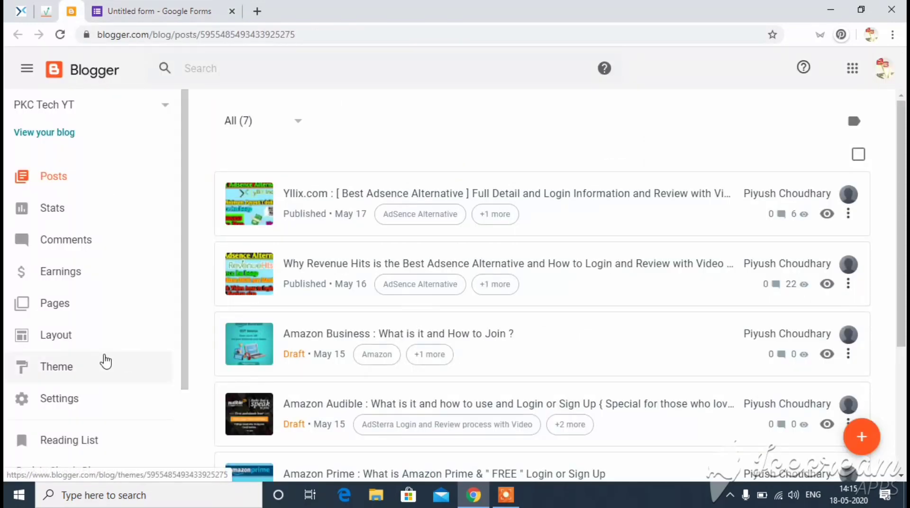
left_click(64, 308)
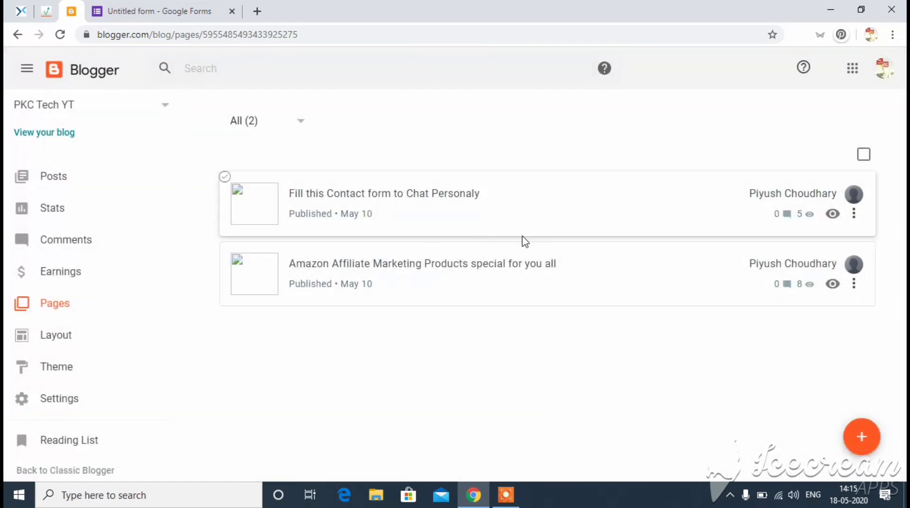
left_click(447, 199)
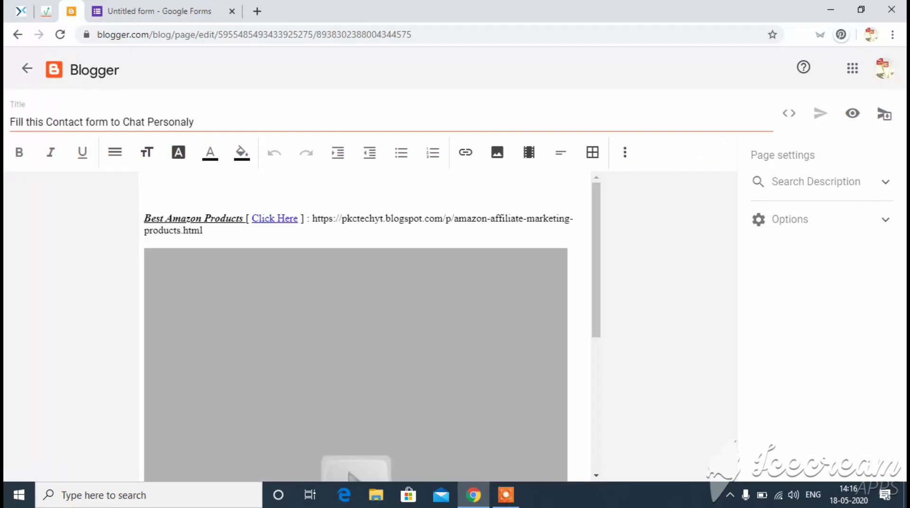
left_click_drag(597, 225, 588, 170)
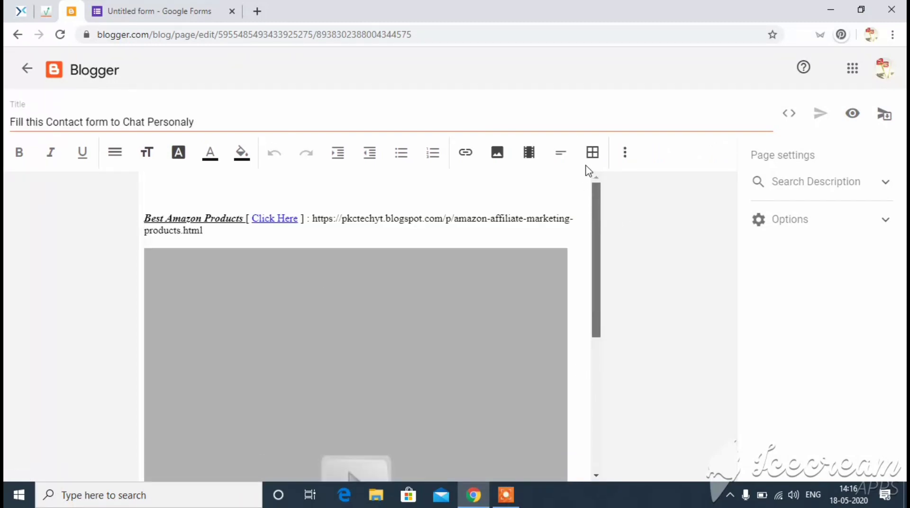
Show the contact page's HTML source and examine its code from the first line
left_click(793, 118)
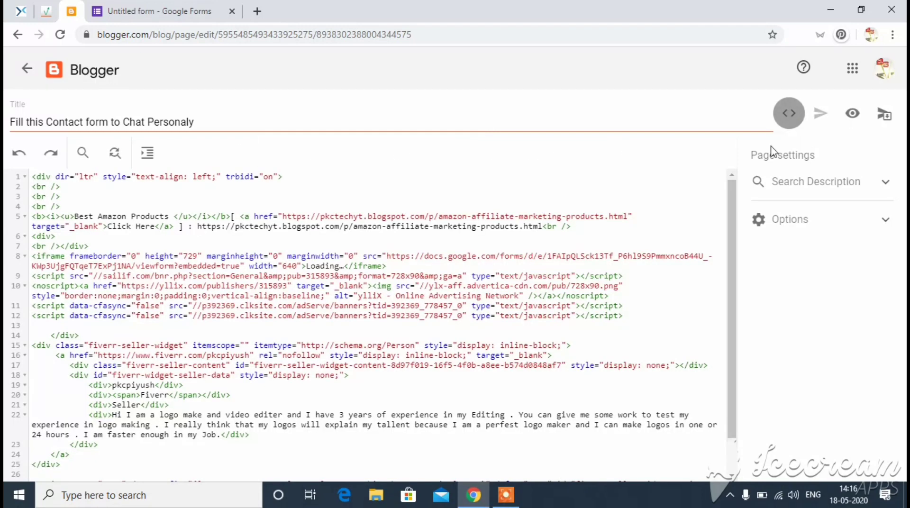
left_click_drag(727, 214, 734, 171)
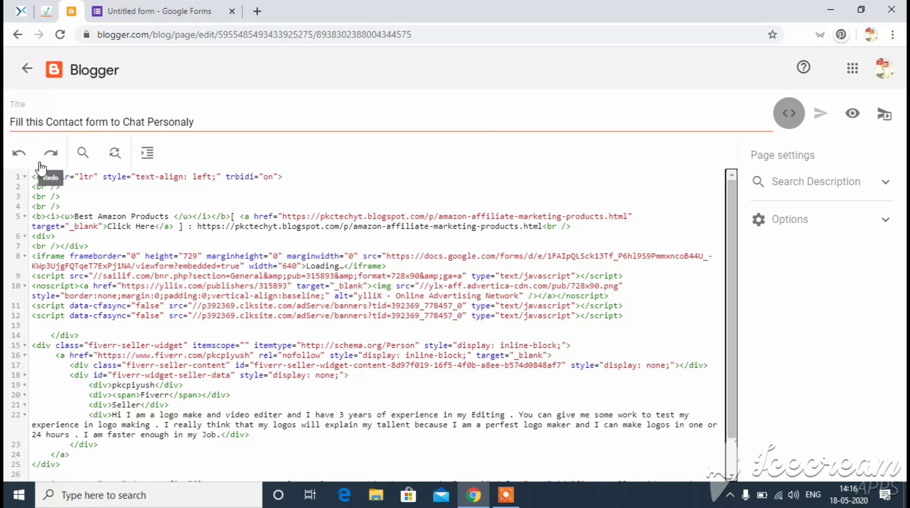
left_click_drag(31, 176, 180, 159)
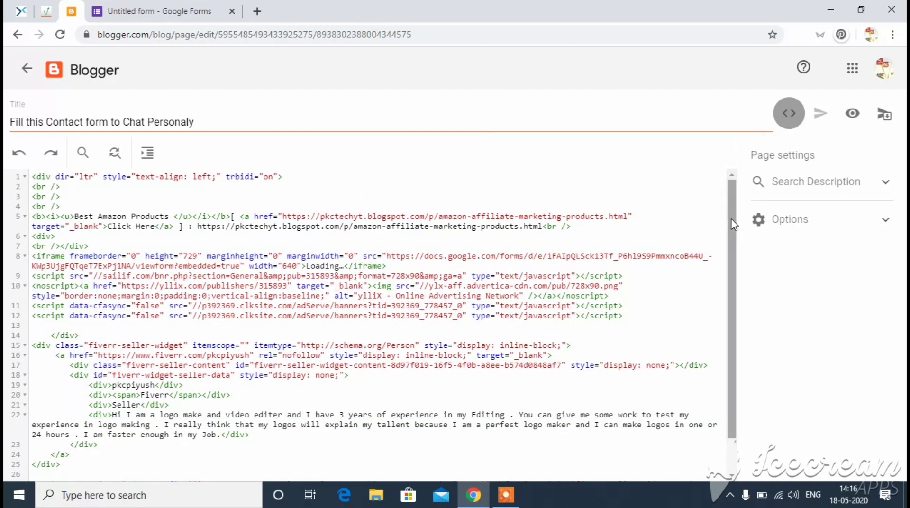
Return the contact page to its compose view and check the form's Embed HTML code in Google Forms before returning to Blogger
left_click(789, 113)
left_click_drag(596, 239, 626, 192)
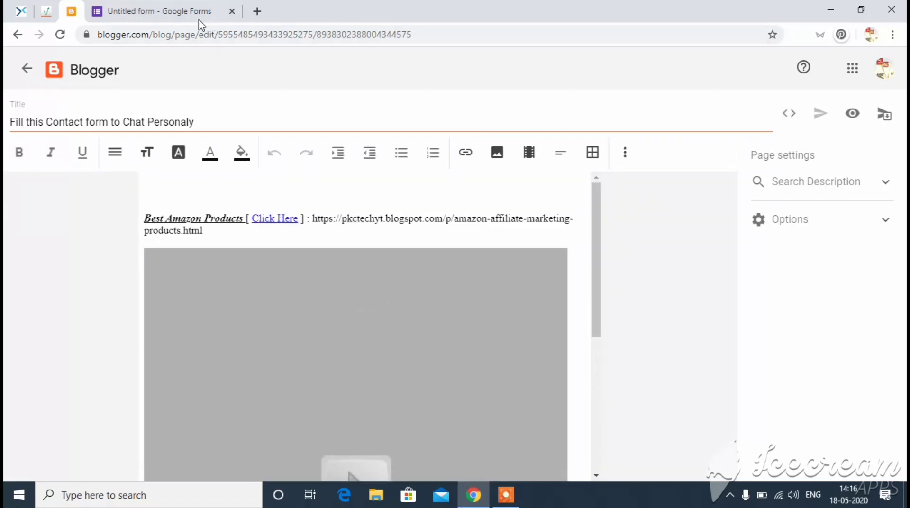
left_click(182, 20)
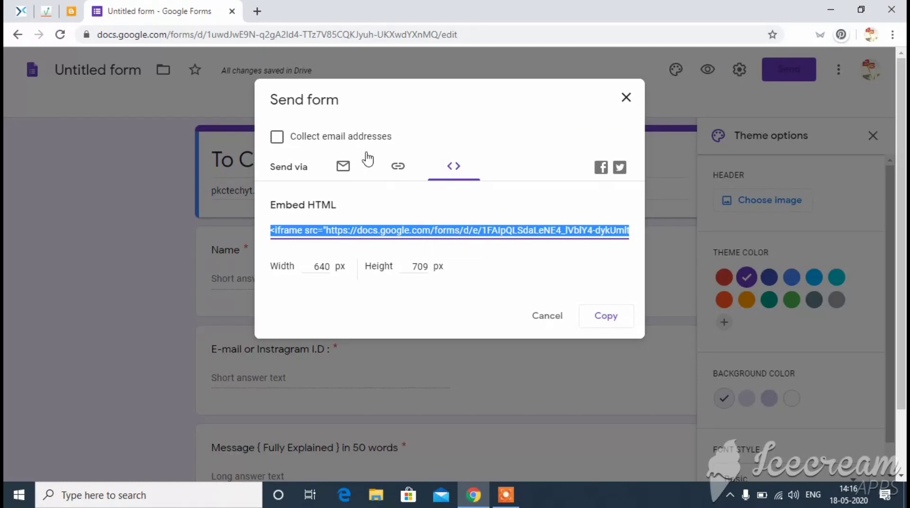
left_click(71, 12)
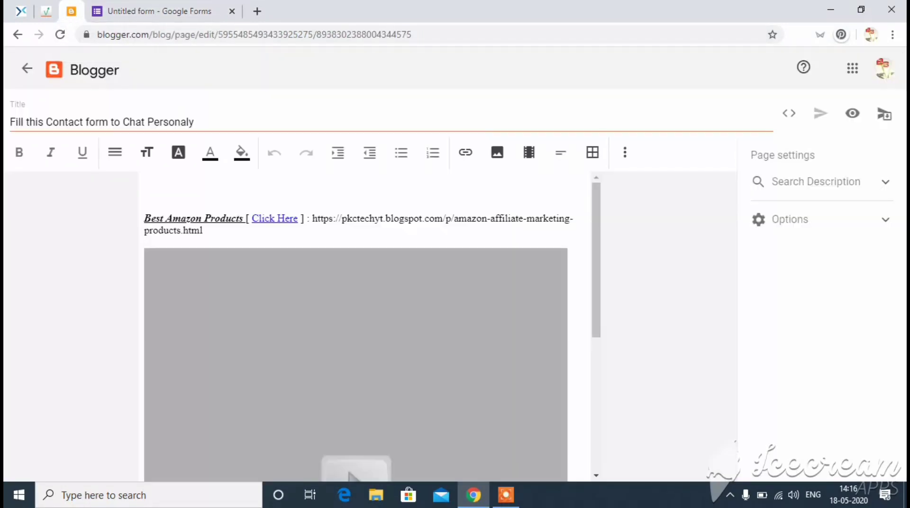
Preview the contact page, deny its news notification while examining the embedded contact form, and return to the list of pages
left_click(855, 123)
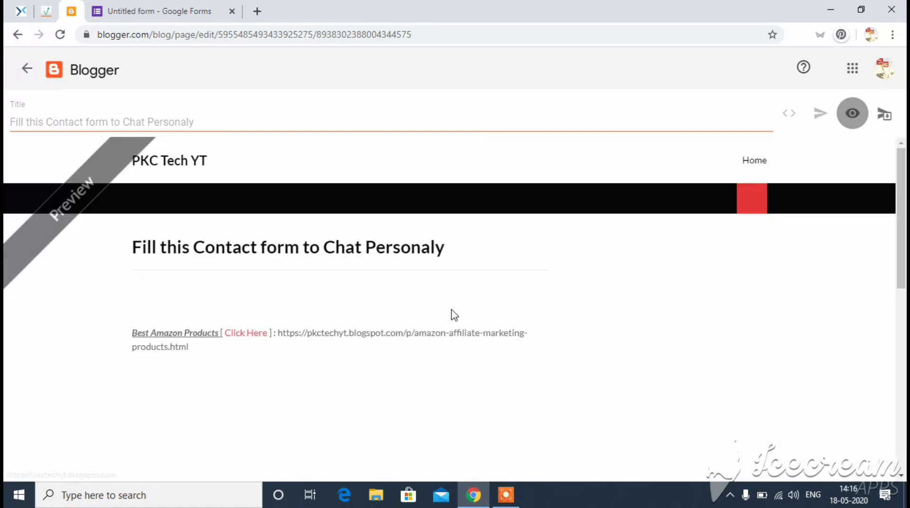
scroll(453, 315, "down", 2)
scroll(453, 308, "down", 5)
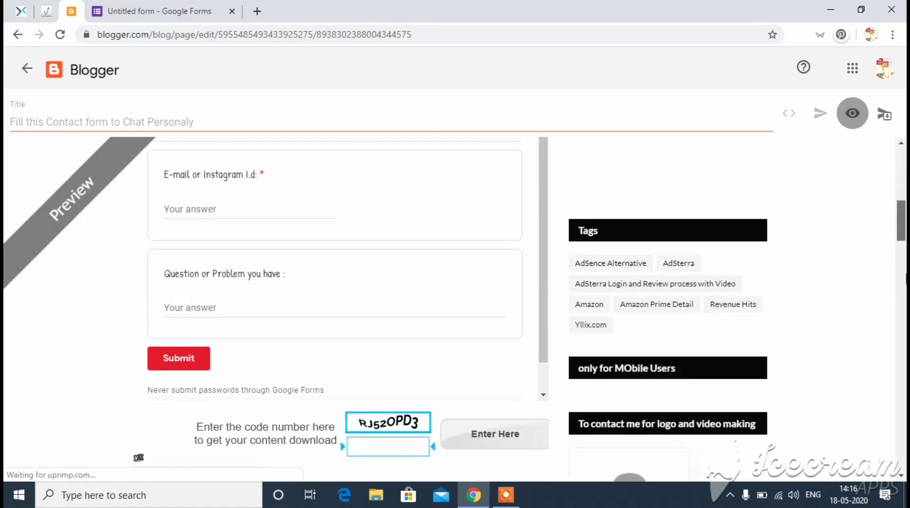
scroll(902, 200, "down", 15)
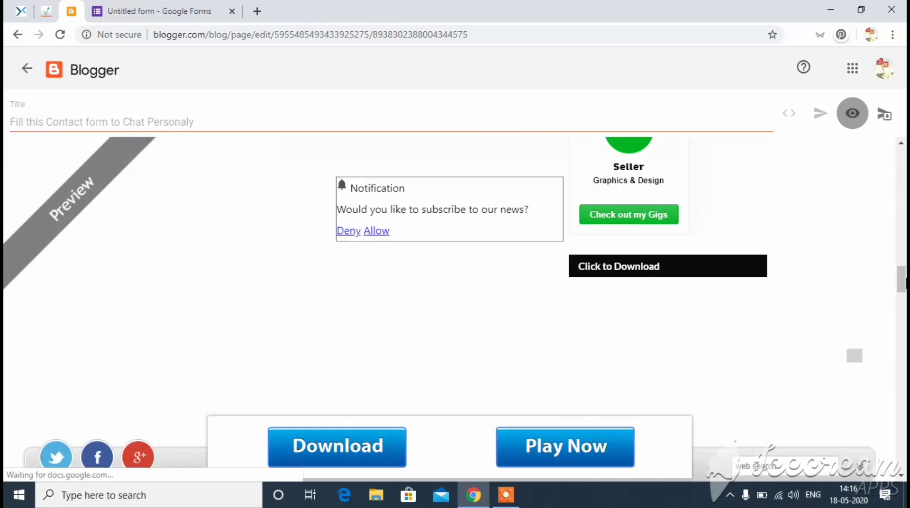
scroll(903, 269, "down", 4)
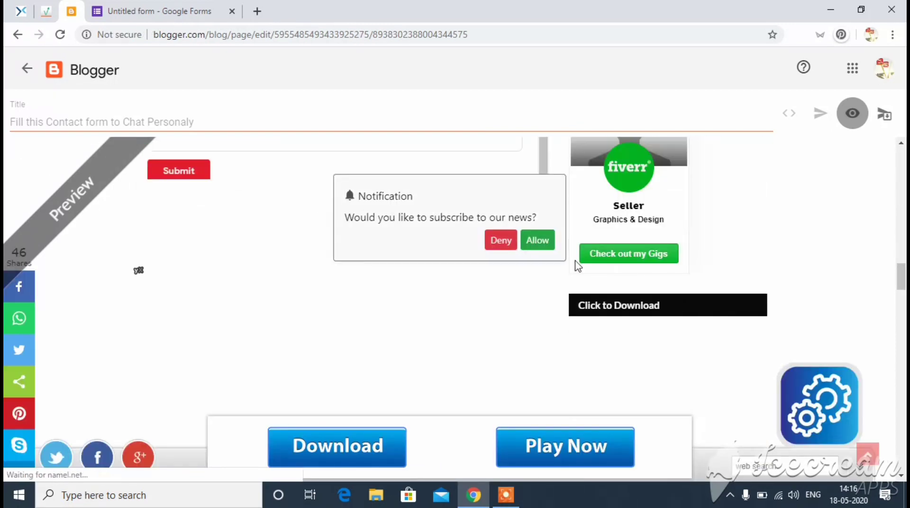
left_click(500, 242)
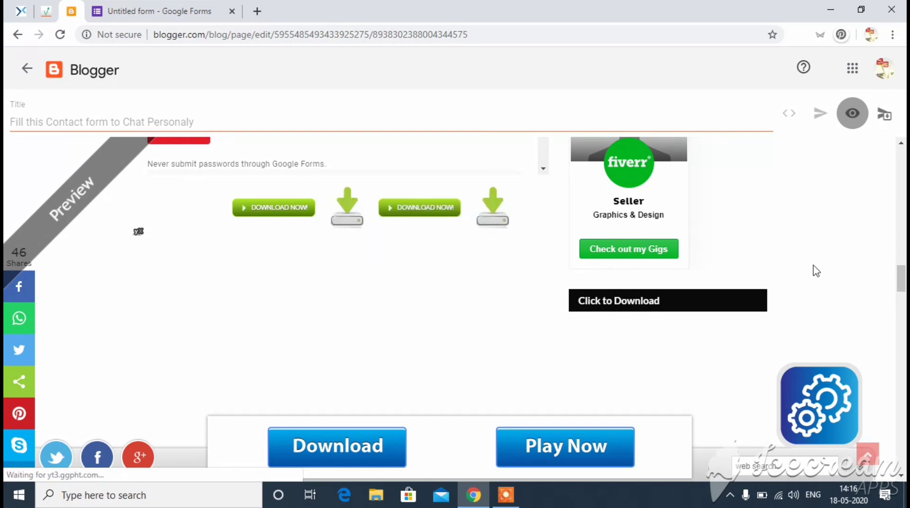
scroll(903, 264, "up", 5)
scroll(903, 264, "up", 4)
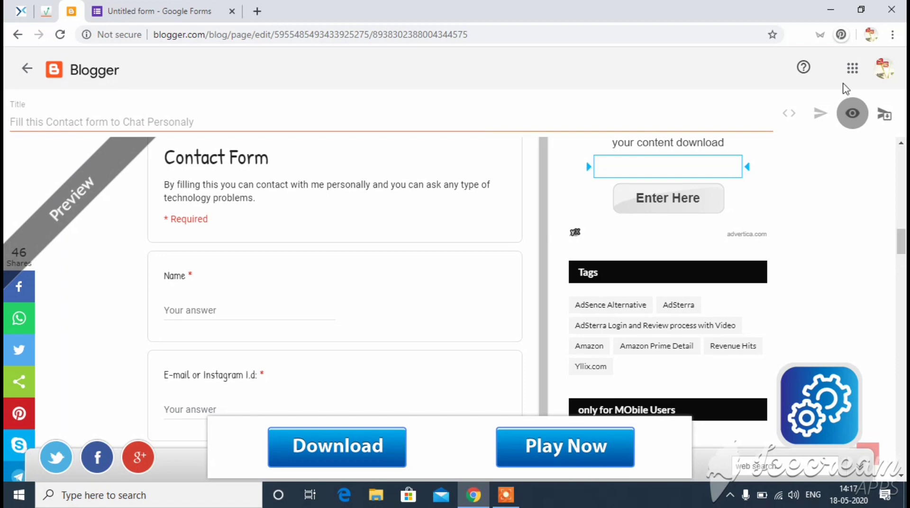
left_click(852, 113)
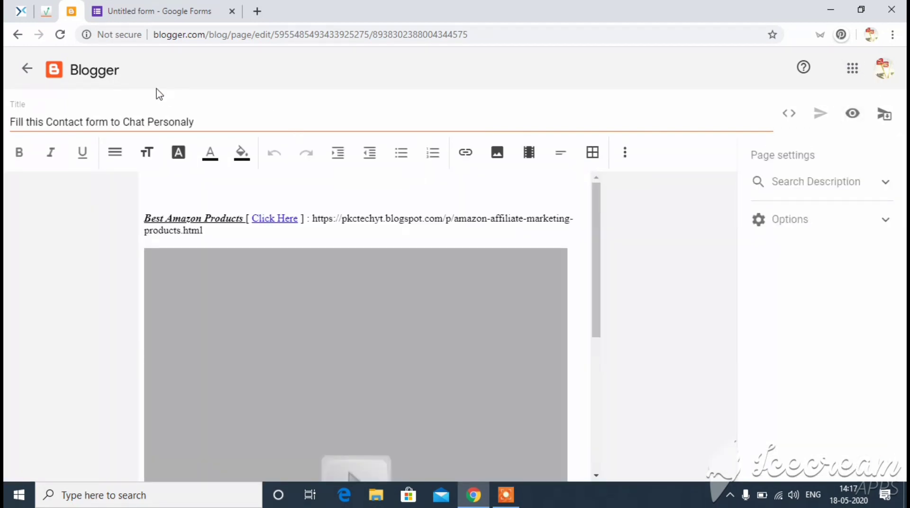
left_click(33, 63)
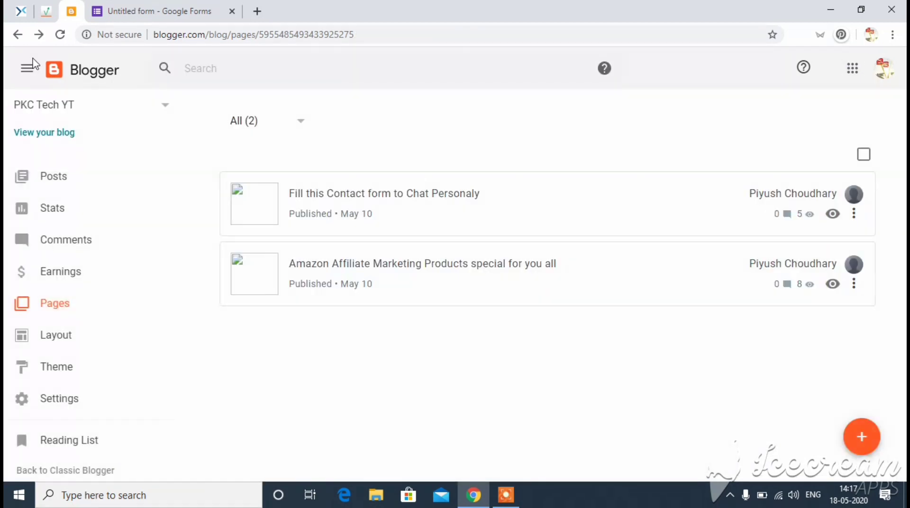
Switch to Google Forms, select the form's full shareable link and open an empty browser tab
left_click(128, 15)
left_click(389, 167)
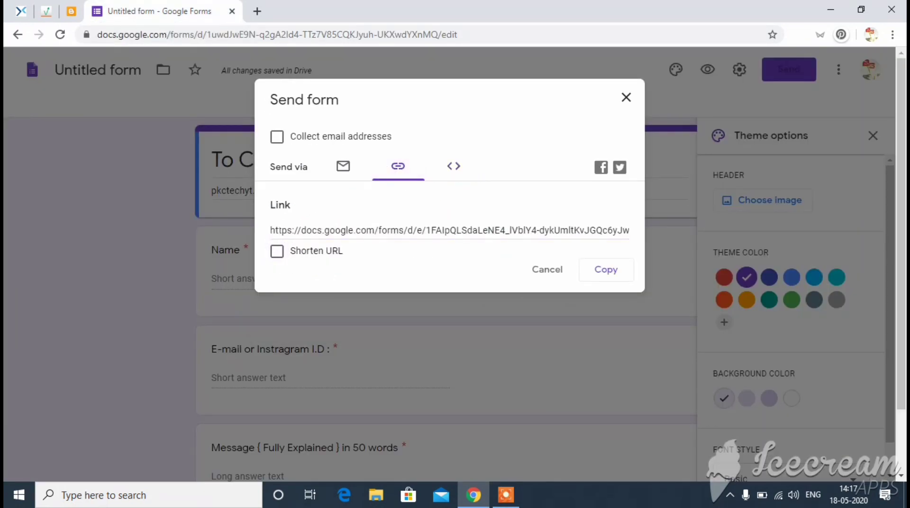
left_click(364, 230)
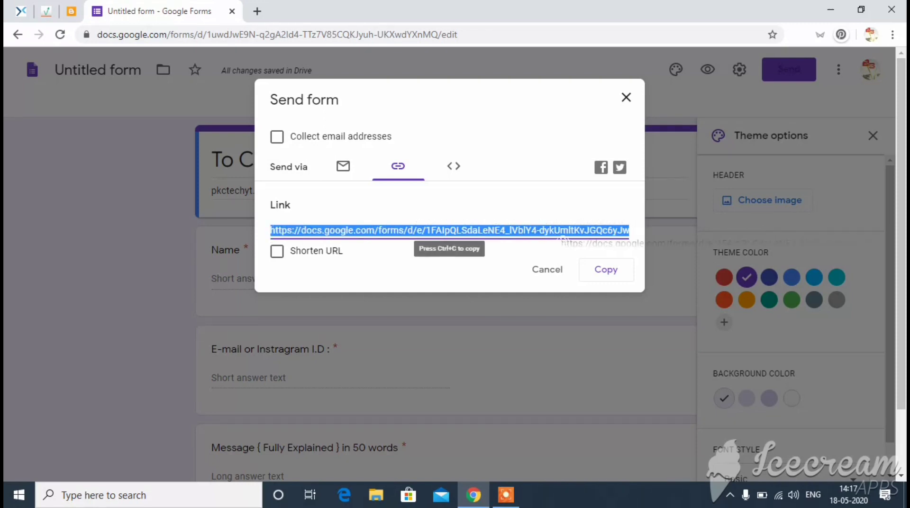
left_click_drag(364, 230, 353, 234)
left_click_drag(272, 232, 270, 234)
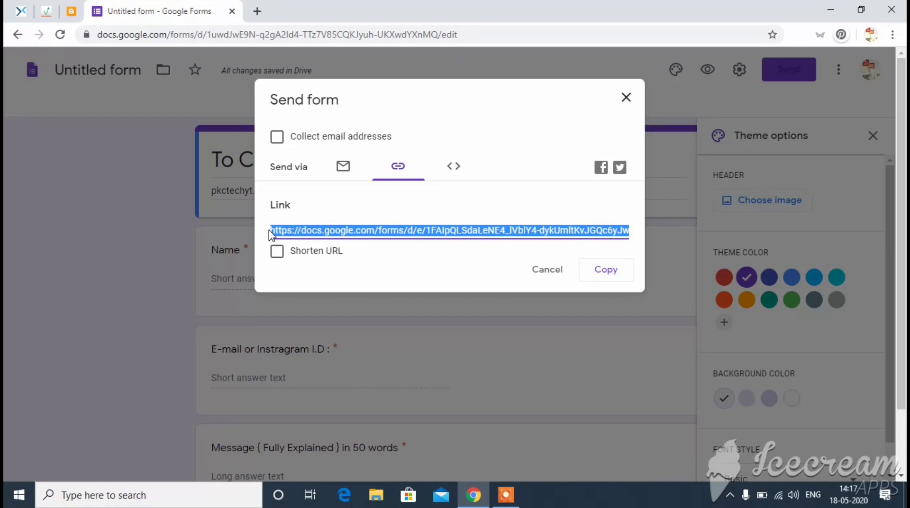
left_click(259, 9)
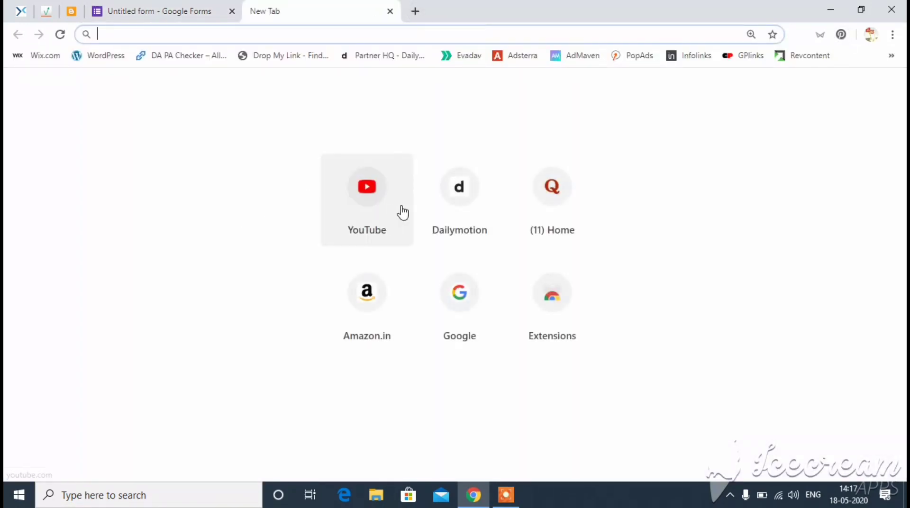
Return to Google Forms to look through the form's embed and email sending options, and close the sending dialog and the form's tab
left_click(132, 6)
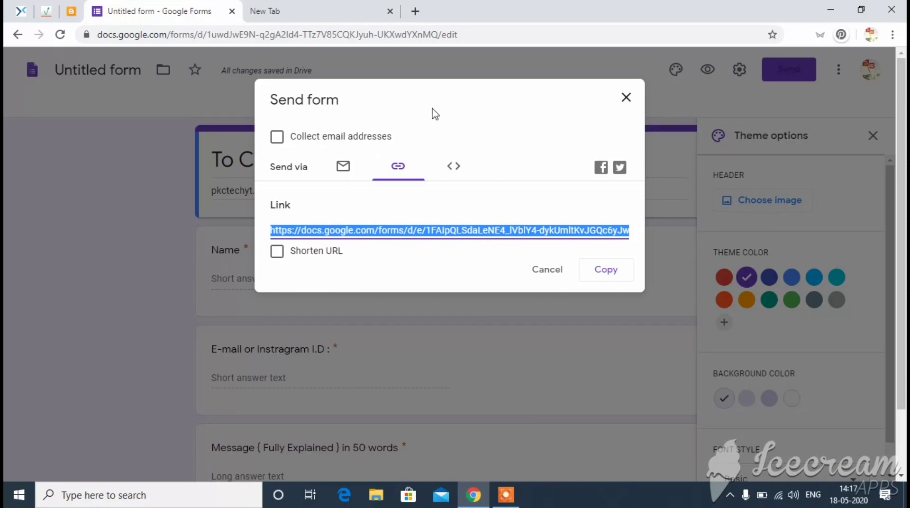
left_click(462, 155)
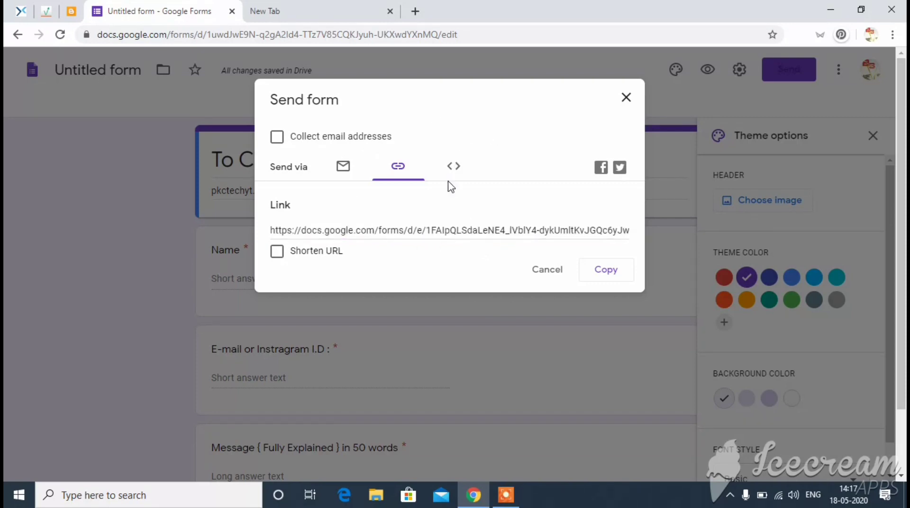
left_click(450, 171)
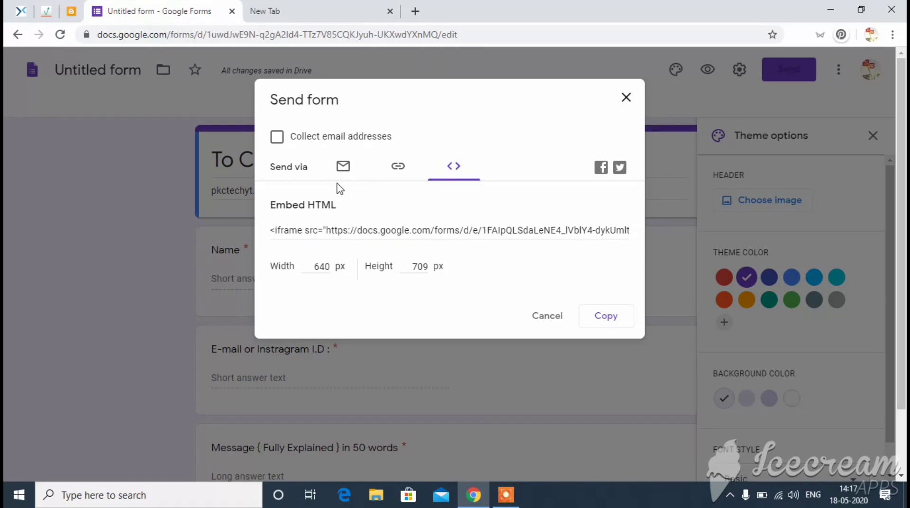
left_click(344, 172)
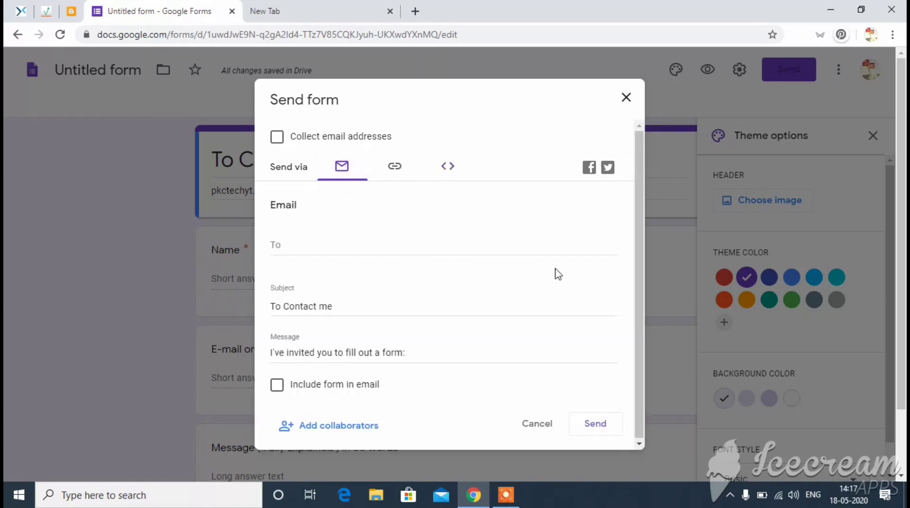
left_click(454, 166)
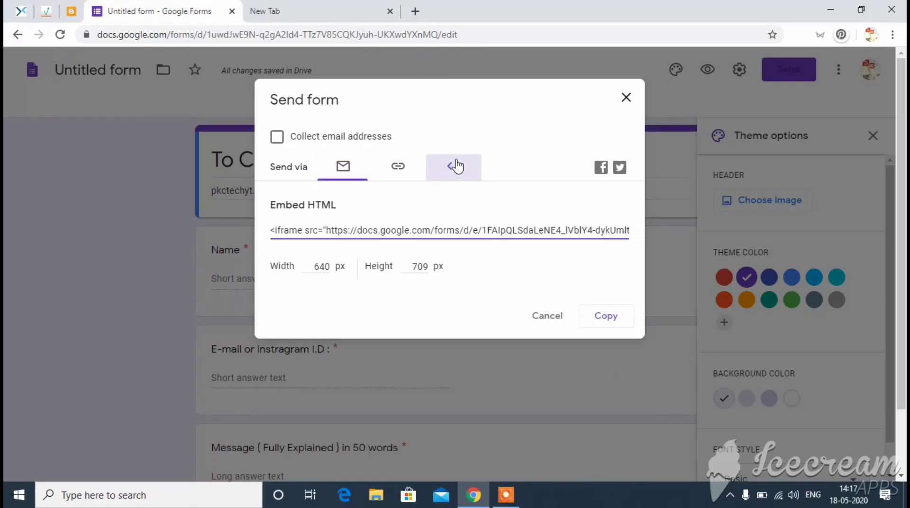
left_click(627, 97)
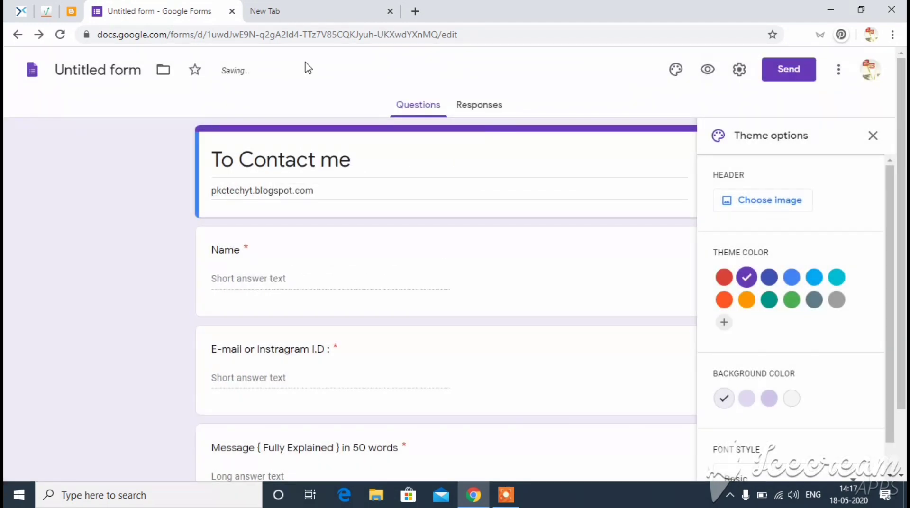
left_click(231, 13)
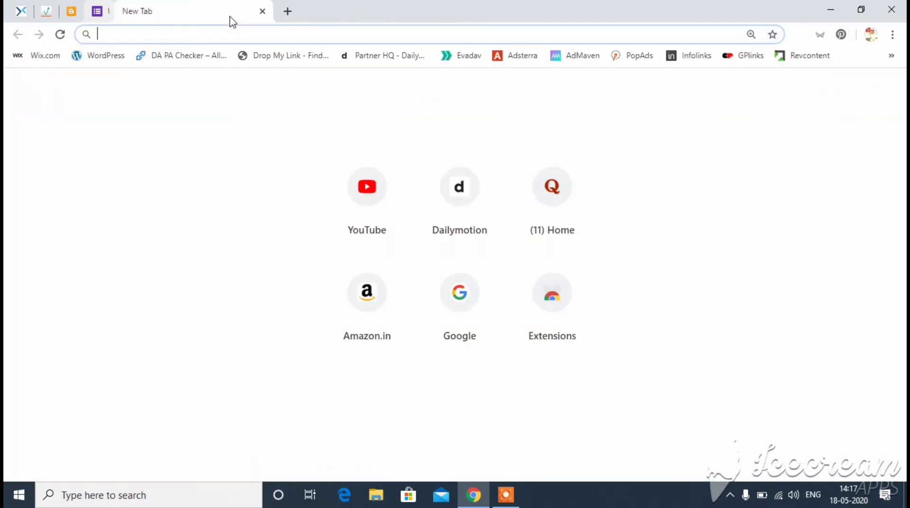